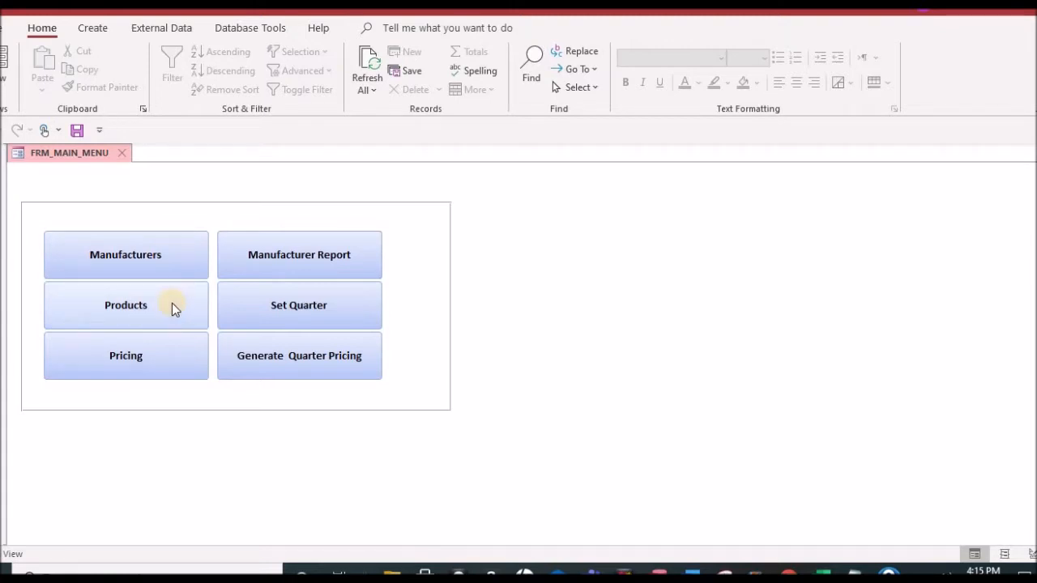
Step: Review the manufacturers table and the products table from the main menu, closing each one after viewing its records
{"action": "left_click", "coordinate": [156, 257]}
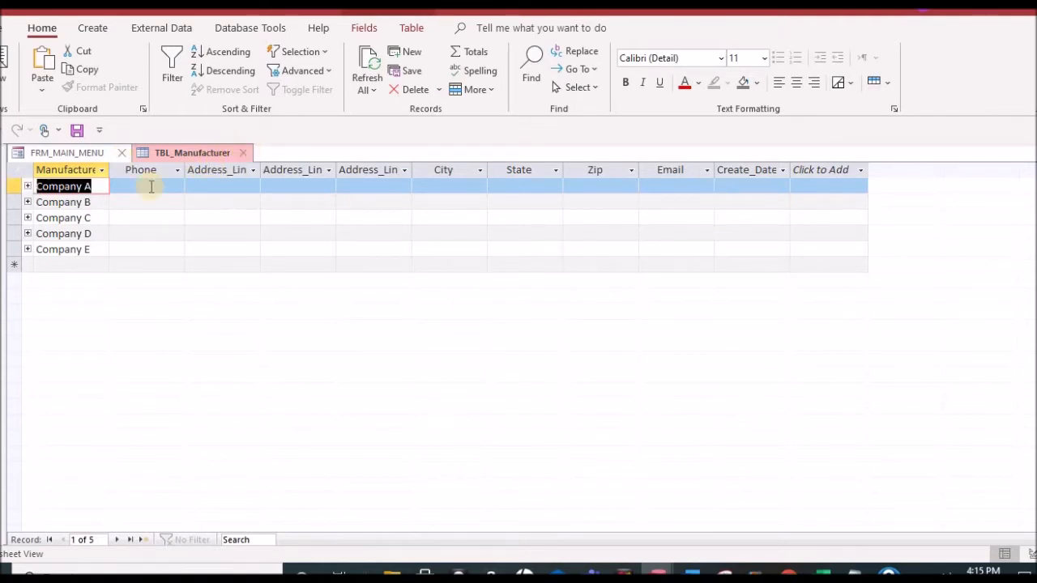
{"action": "left_click", "coordinate": [247, 154]}
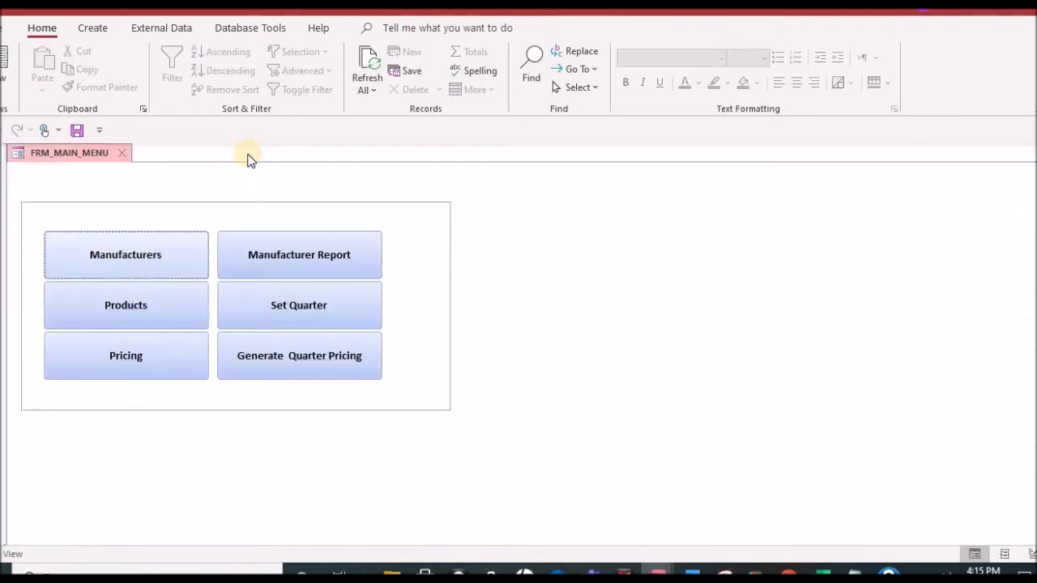
{"action": "left_click", "coordinate": [143, 301]}
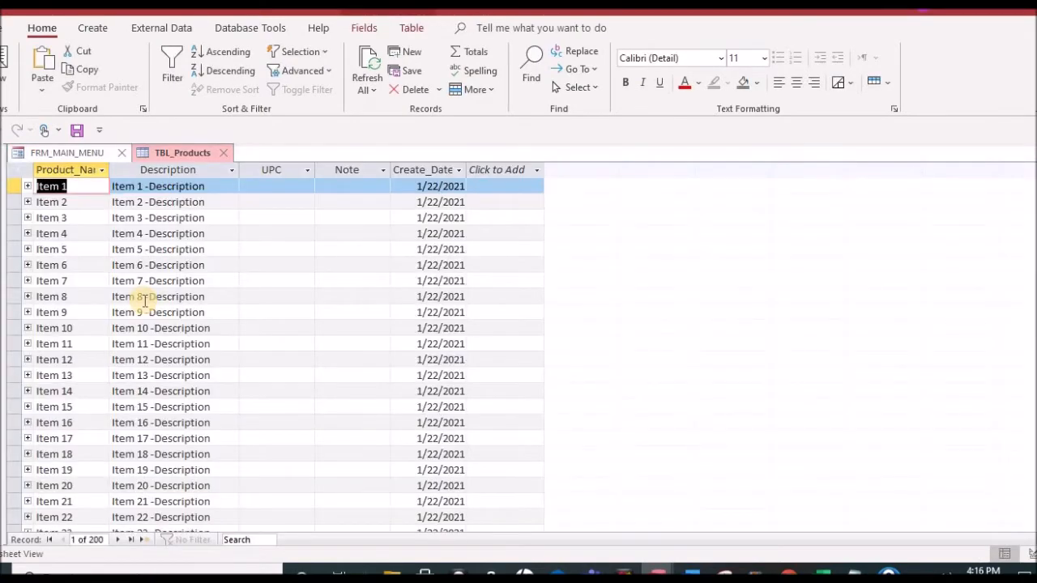
{"action": "scroll", "coordinate": [166, 361], "scroll_direction": "down", "scroll_amount": 9}
{"action": "scroll", "coordinate": [167, 363], "scroll_direction": "down", "scroll_amount": 20}
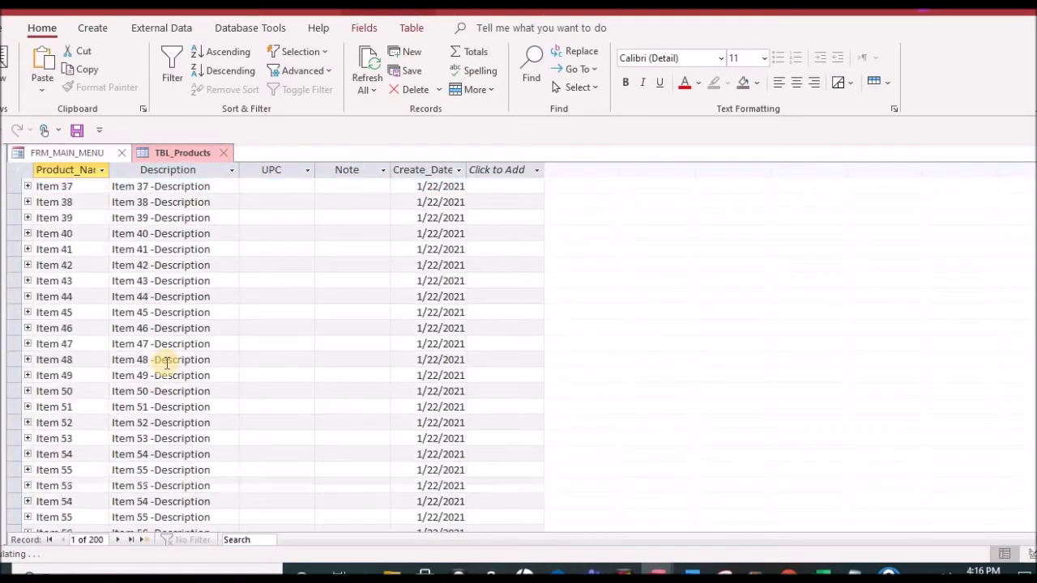
{"action": "scroll", "coordinate": [167, 363], "scroll_direction": "up", "scroll_amount": 20}
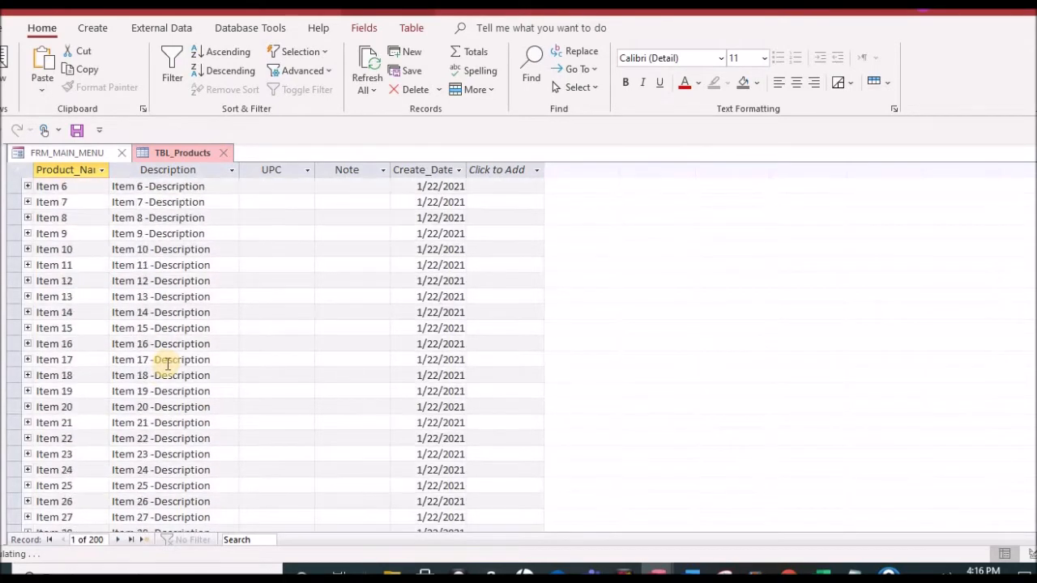
{"action": "scroll", "coordinate": [167, 363], "scroll_direction": "up", "scroll_amount": 2}
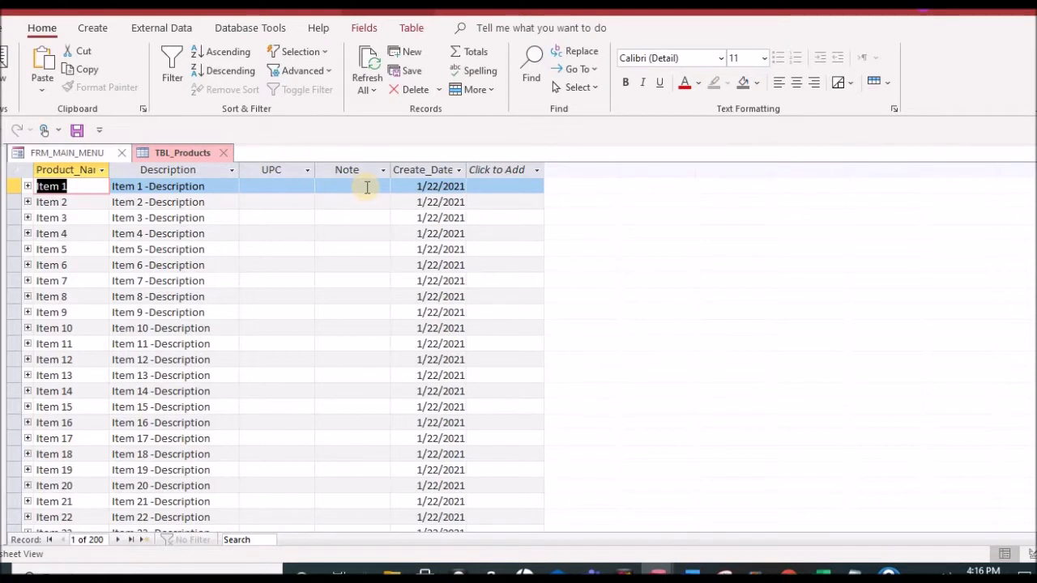
{"action": "left_click", "coordinate": [225, 156]}
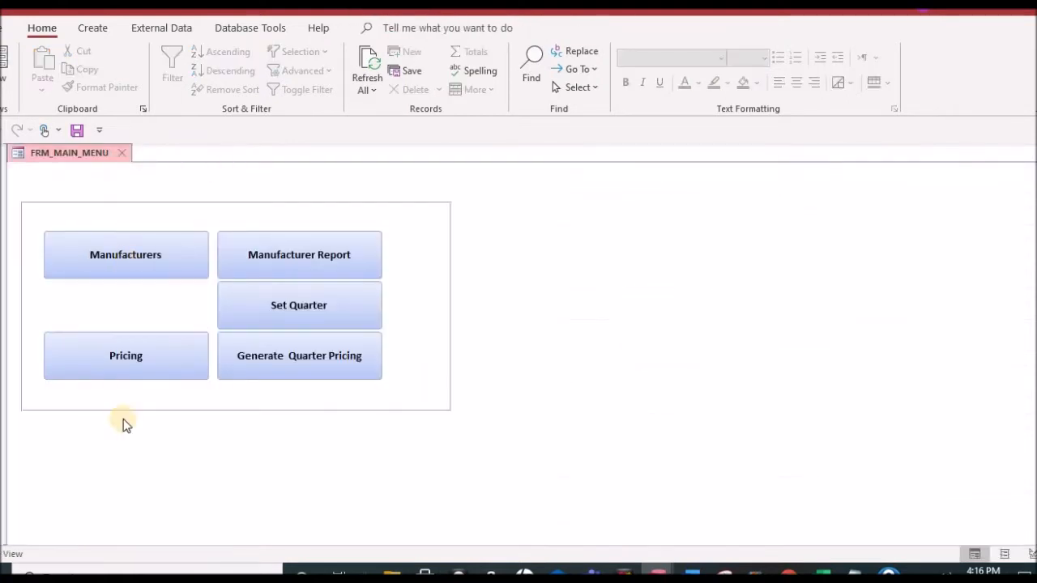
Step: Open the product pricing table and view the available product and manufacturer choices for the first record
{"action": "left_click", "coordinate": [140, 362]}
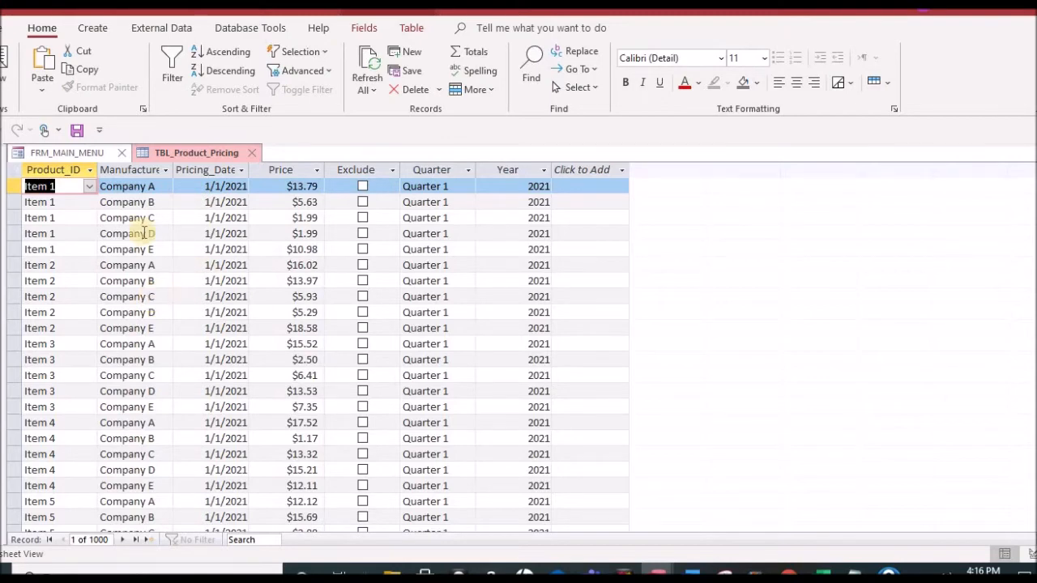
{"action": "left_click", "coordinate": [90, 187]}
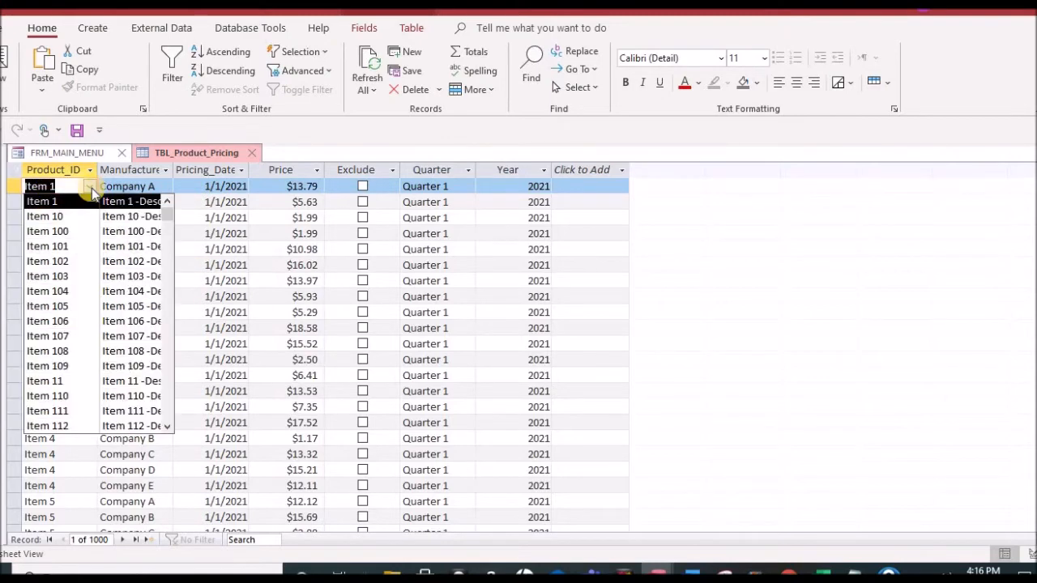
{"action": "left_click", "coordinate": [90, 187]}
{"action": "left_click", "coordinate": [167, 186]}
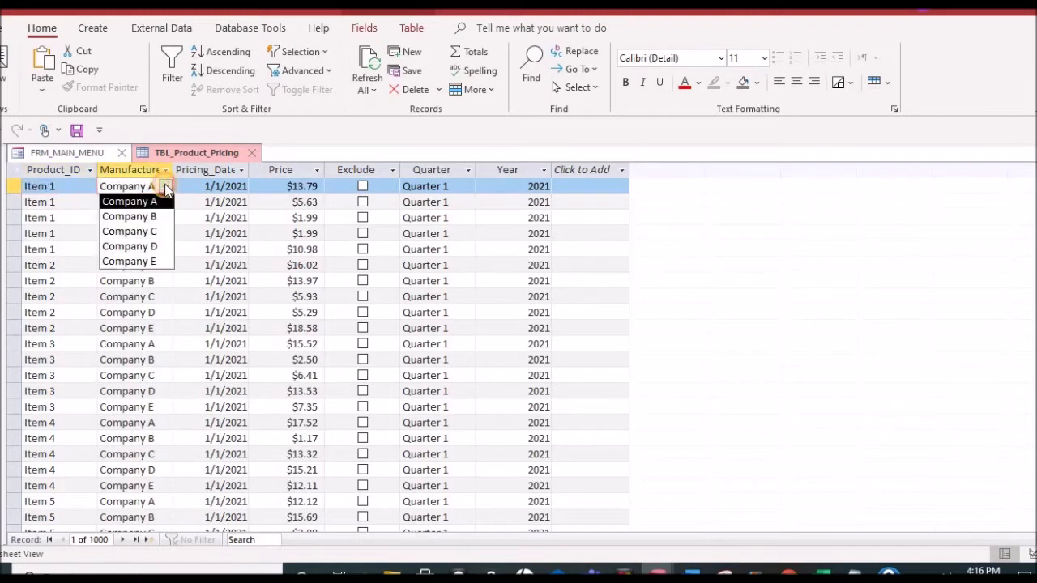
{"action": "left_click", "coordinate": [167, 187]}
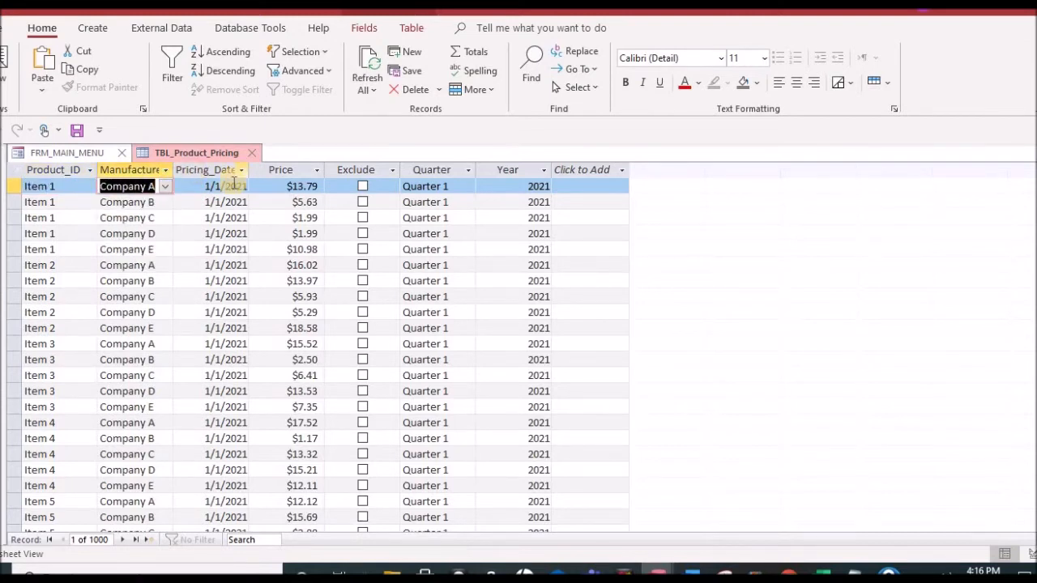
Step: Widen the Pricing_Date column and delete the Item 1 pricing record for Company E
{"action": "left_click_drag", "start_coordinate": [246, 167], "coordinate": [403, 176]}
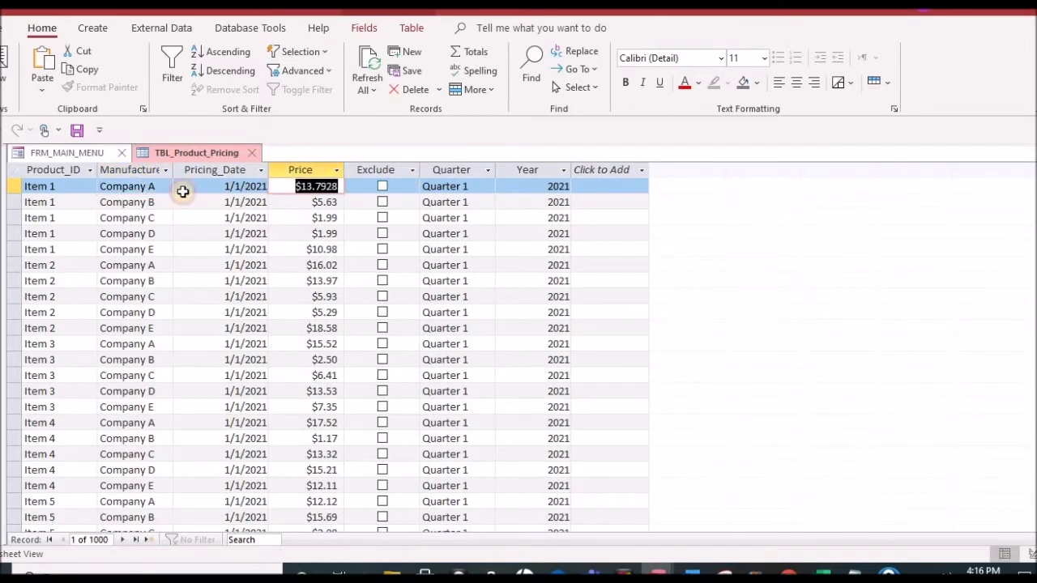
{"action": "left_click_drag", "start_coordinate": [11, 186], "coordinate": [12, 251]}
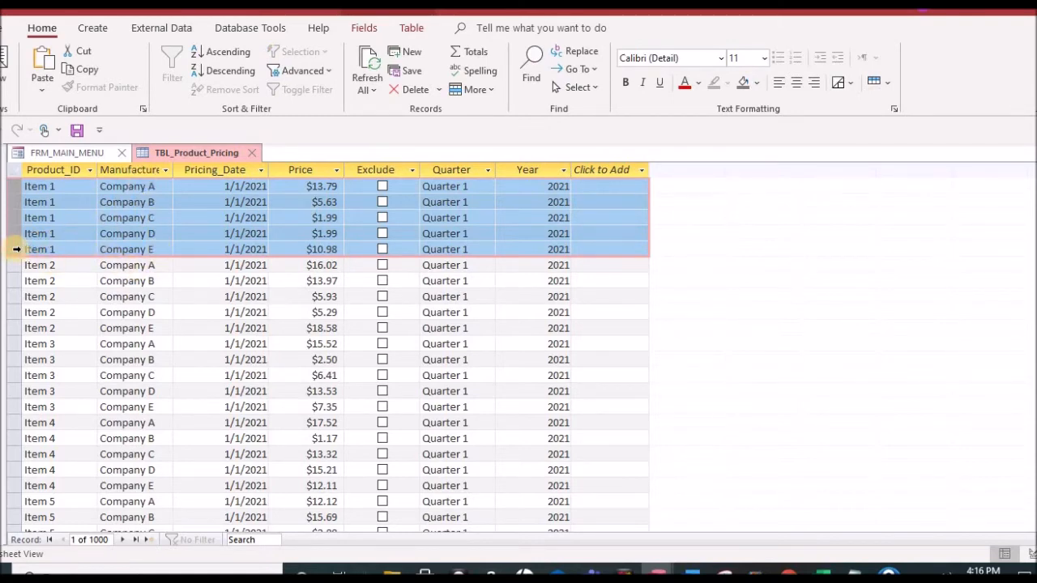
{"action": "left_click", "coordinate": [16, 249]}
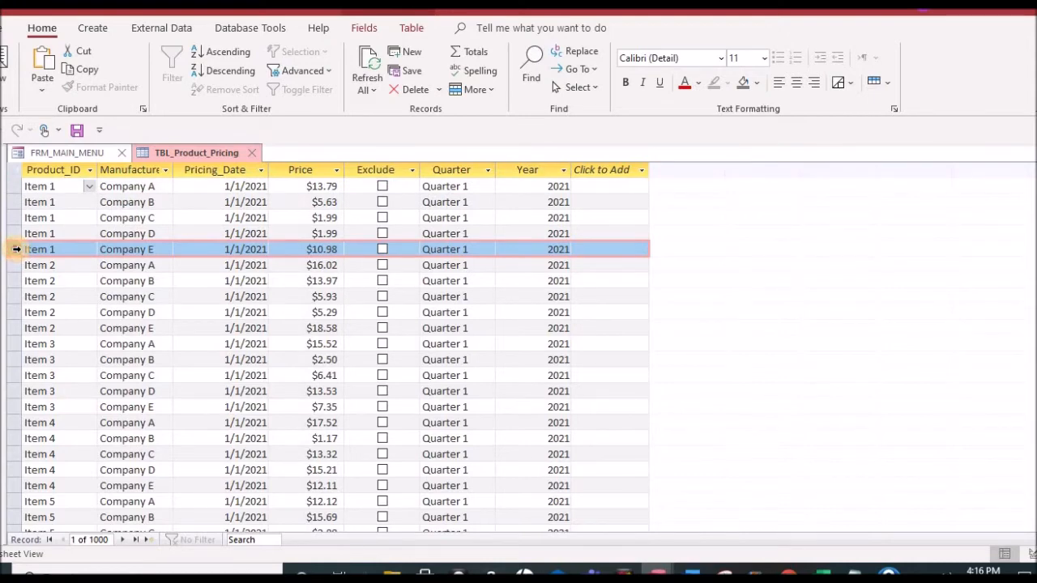
{"action": "left_click", "coordinate": [16, 250]}
{"action": "key", "text": "Delete"}
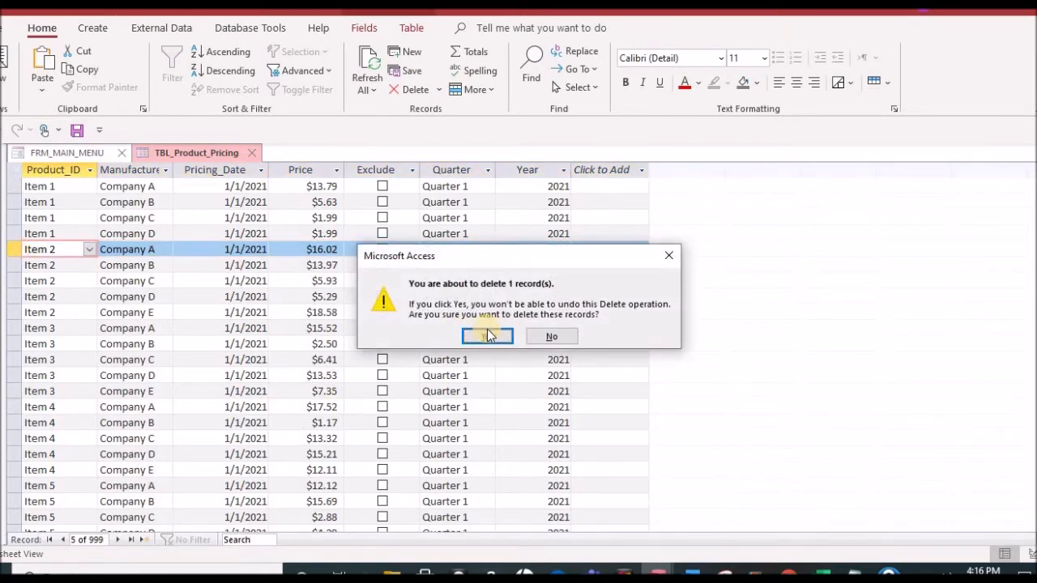
{"action": "left_click", "coordinate": [490, 338]}
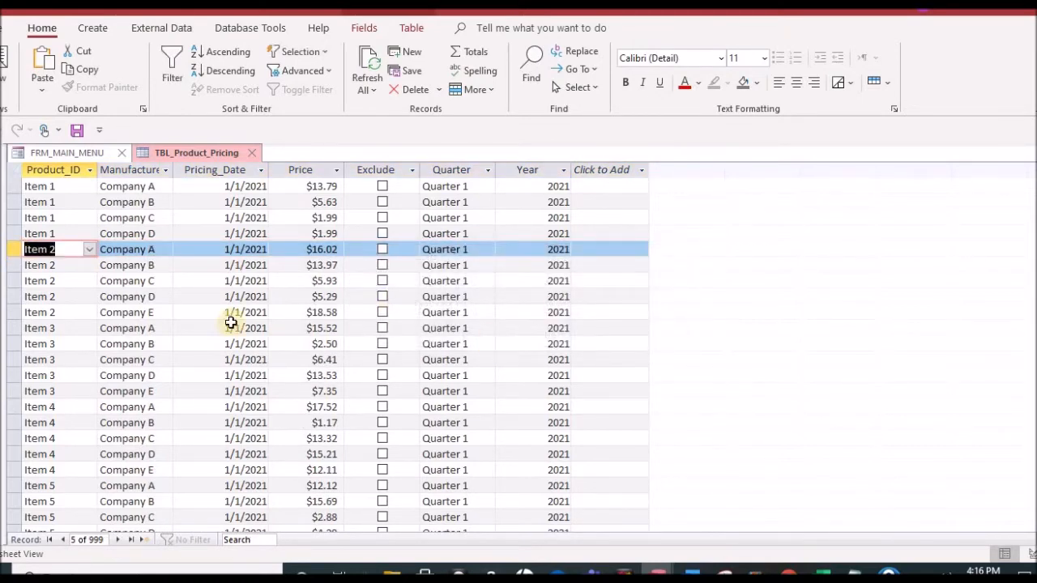
Step: Browse the pricing records, check the Quarter and Year fields of the Item 61 Company E record, and close the pricing table
{"action": "scroll", "coordinate": [386, 308], "scroll_direction": "down", "scroll_amount": 20}
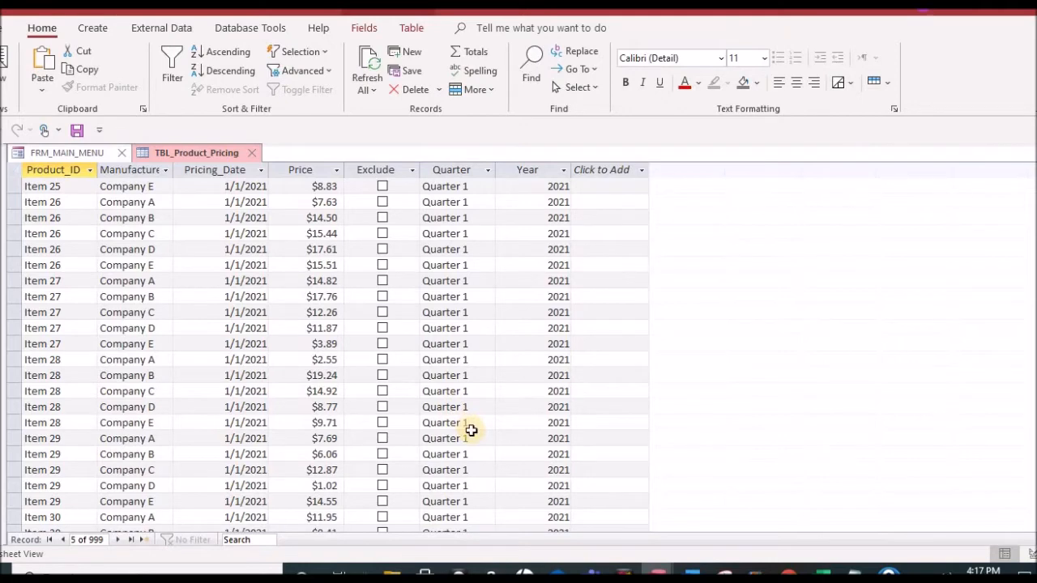
{"action": "scroll", "coordinate": [471, 430], "scroll_direction": "down", "scroll_amount": 20}
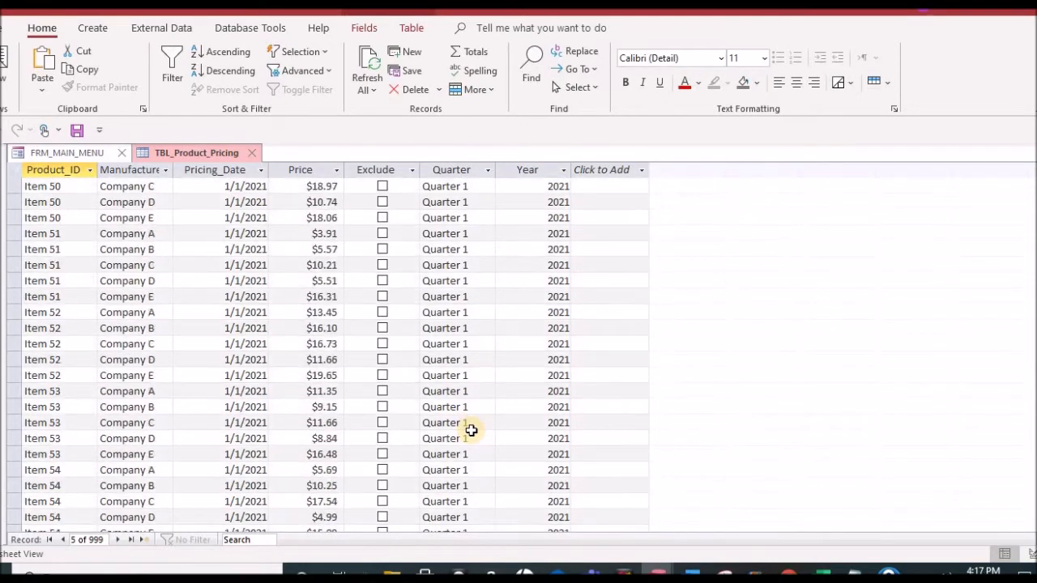
{"action": "scroll", "coordinate": [471, 430], "scroll_direction": "down", "scroll_amount": 20}
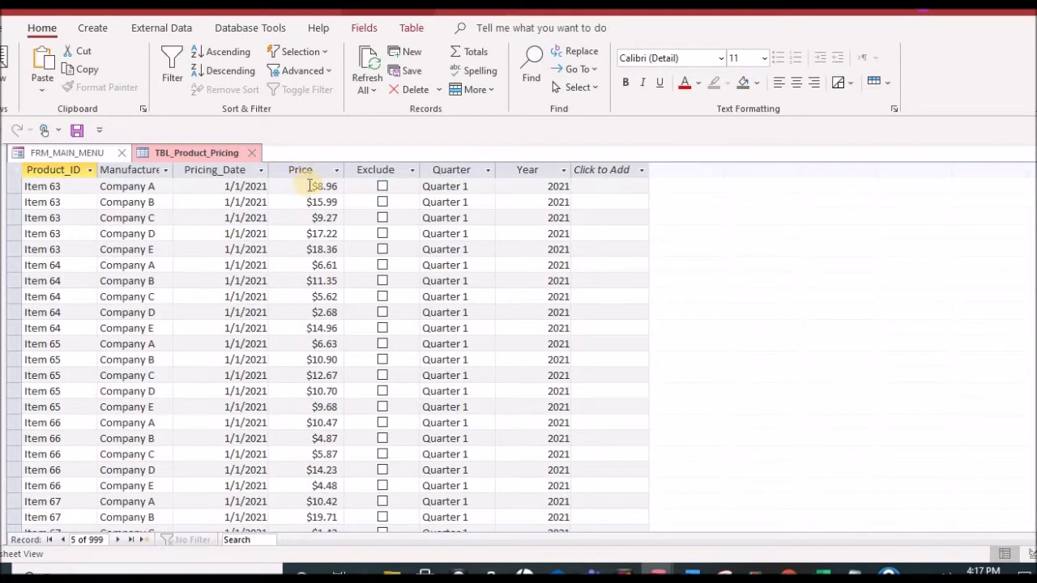
{"action": "scroll", "coordinate": [366, 423], "scroll_direction": "down", "scroll_amount": 8}
{"action": "scroll", "coordinate": [366, 423], "scroll_direction": "down", "scroll_amount": 20}
{"action": "scroll", "coordinate": [365, 423], "scroll_direction": "up", "scroll_amount": 20}
{"action": "scroll", "coordinate": [365, 424], "scroll_direction": "up", "scroll_amount": 13}
{"action": "left_click", "coordinate": [485, 190]}
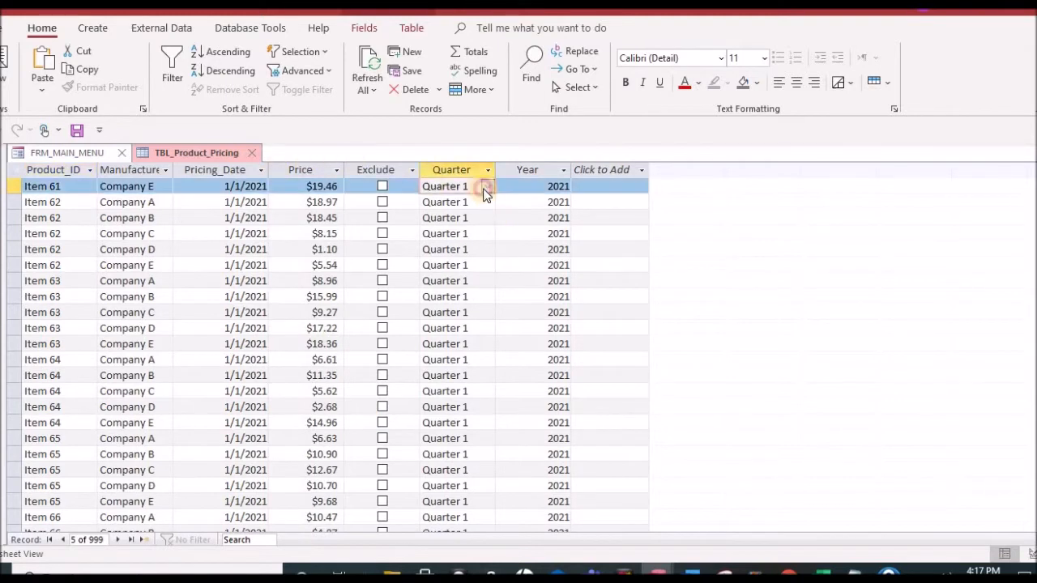
{"action": "left_click", "coordinate": [488, 188]}
{"action": "left_click", "coordinate": [488, 188]}
{"action": "left_click", "coordinate": [541, 183]}
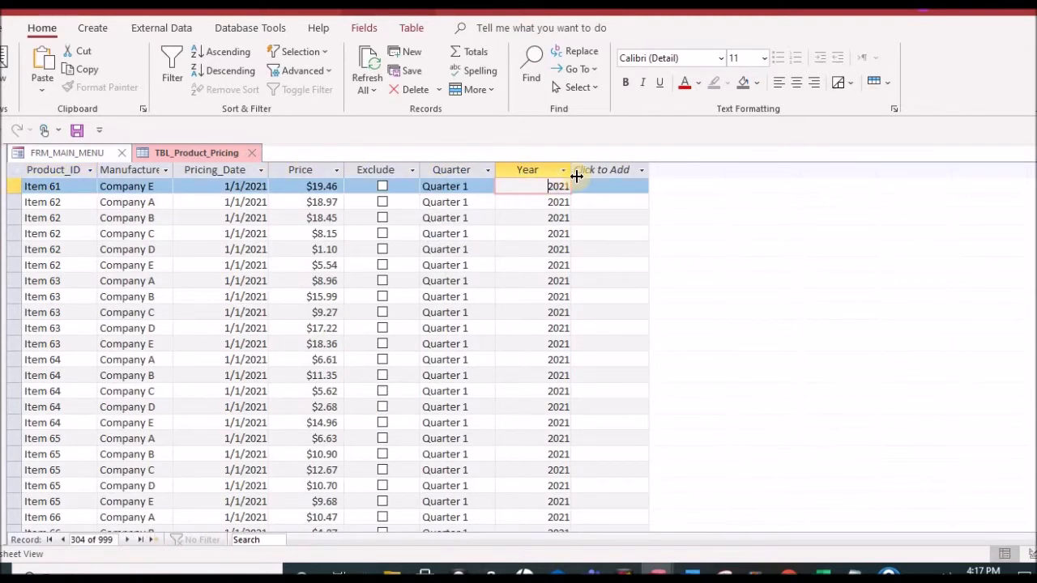
{"action": "left_click", "coordinate": [253, 153]}
{"action": "left_click", "coordinate": [445, 328]}
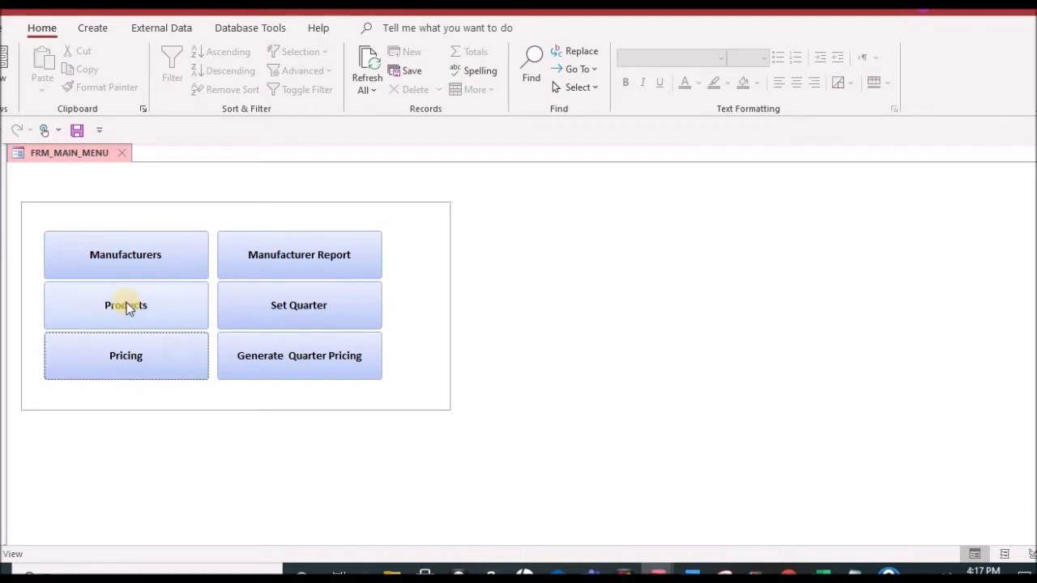
Step: Open the manufacturer report and examine the header, pricing dates and prices on the Company A page
{"action": "left_click", "coordinate": [273, 258]}
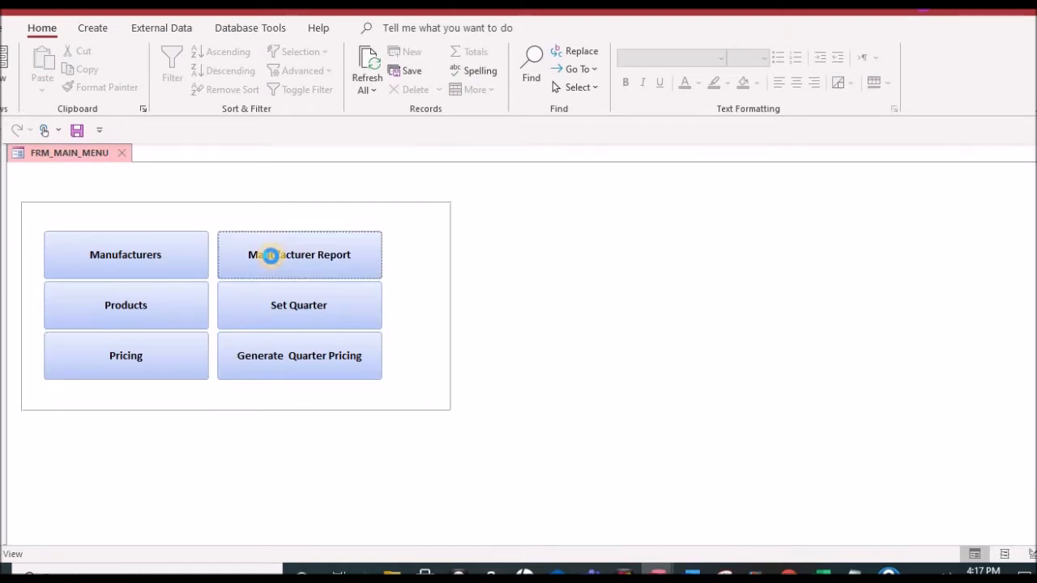
{"action": "left_click", "coordinate": [513, 258]}
{"action": "scroll", "coordinate": [494, 306], "scroll_direction": "up", "scroll_amount": 3}
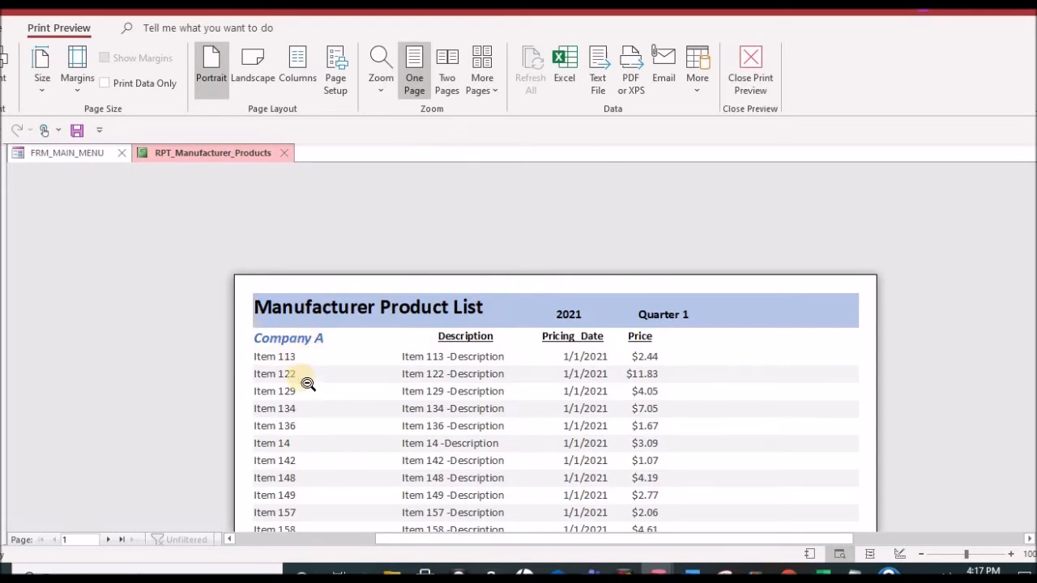
{"action": "scroll", "coordinate": [317, 393], "scroll_direction": "down", "scroll_amount": 3}
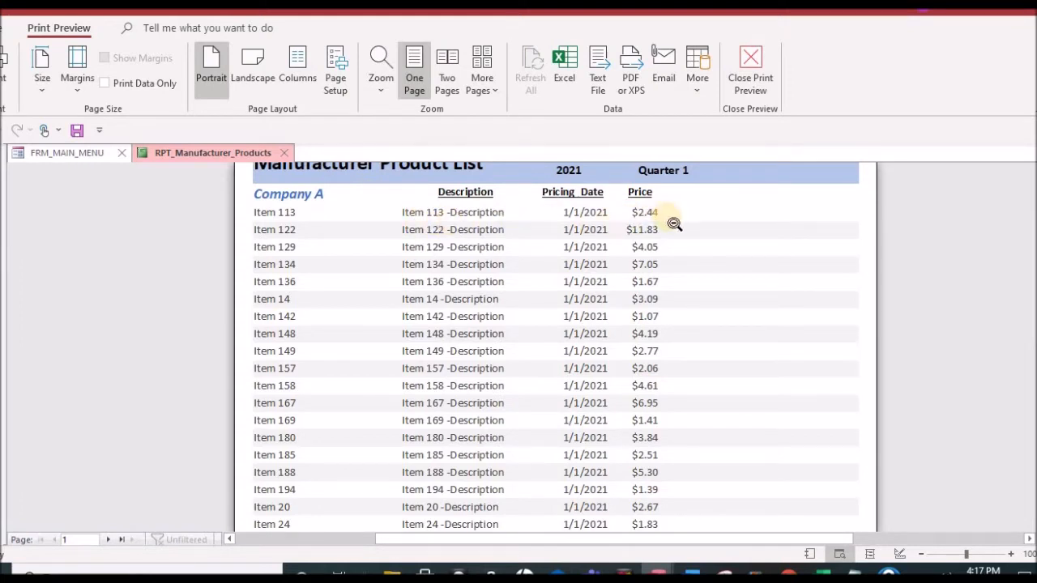
{"action": "scroll", "coordinate": [674, 223], "scroll_direction": "up", "scroll_amount": 3}
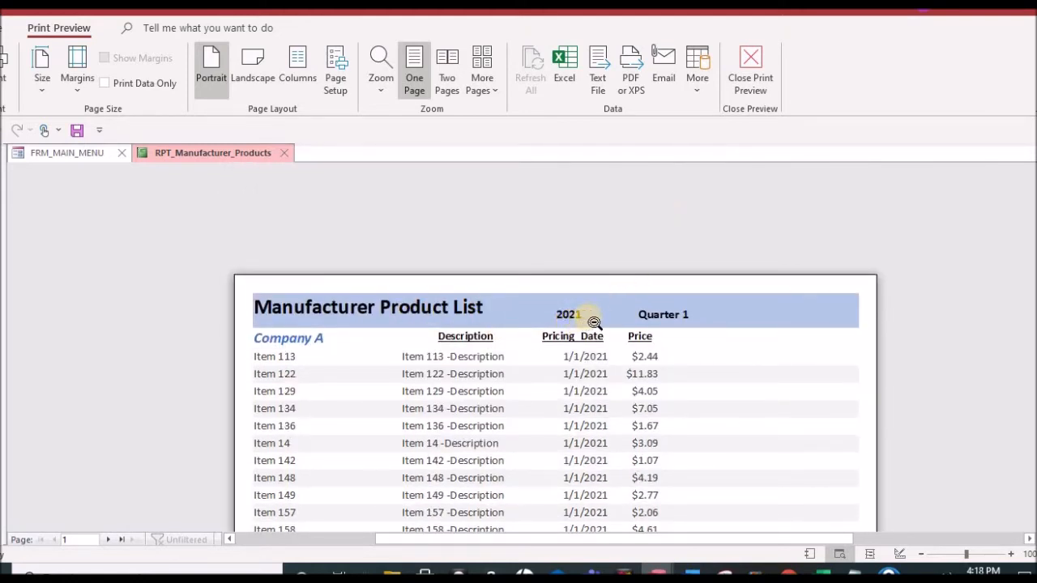
{"action": "scroll", "coordinate": [718, 384], "scroll_direction": "down", "scroll_amount": 15}
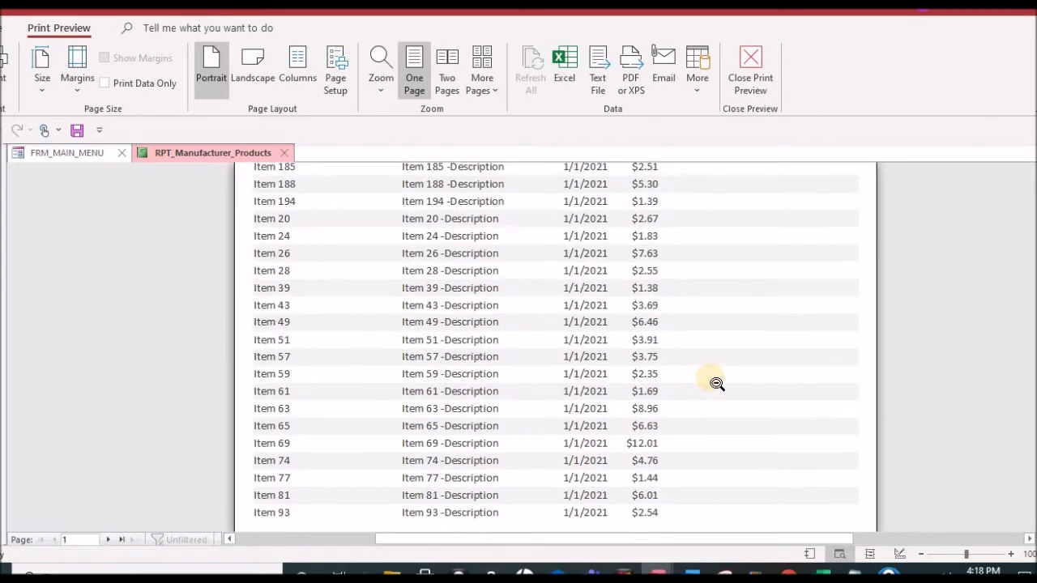
{"action": "scroll", "coordinate": [667, 382], "scroll_direction": "up", "scroll_amount": 2}
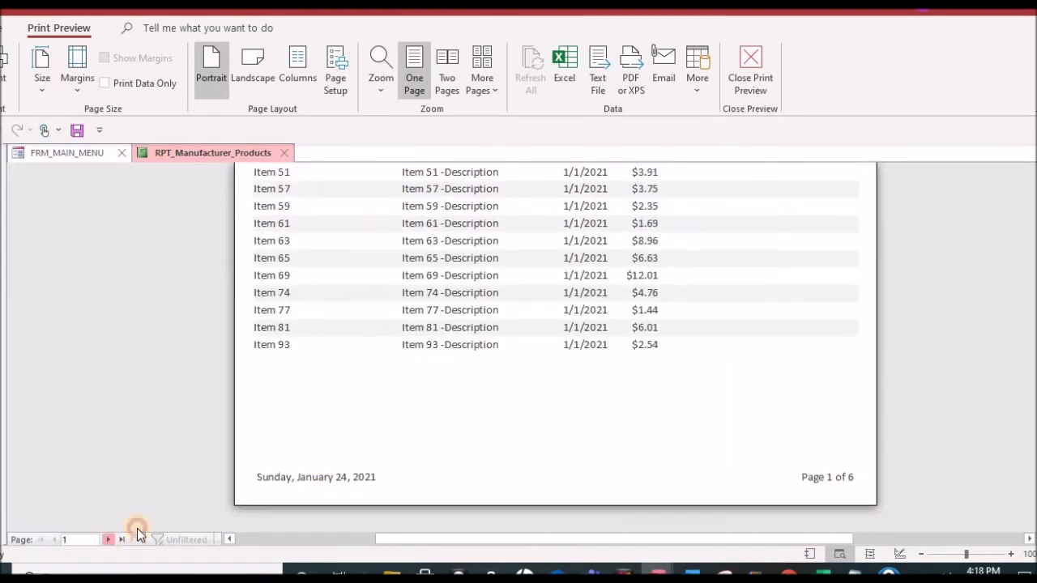
Step: Page through the rest of the manufacturer report to review the product lists of Company B through Company E
{"action": "left_click", "coordinate": [107, 539]}
{"action": "scroll", "coordinate": [548, 416], "scroll_direction": "up", "scroll_amount": 10}
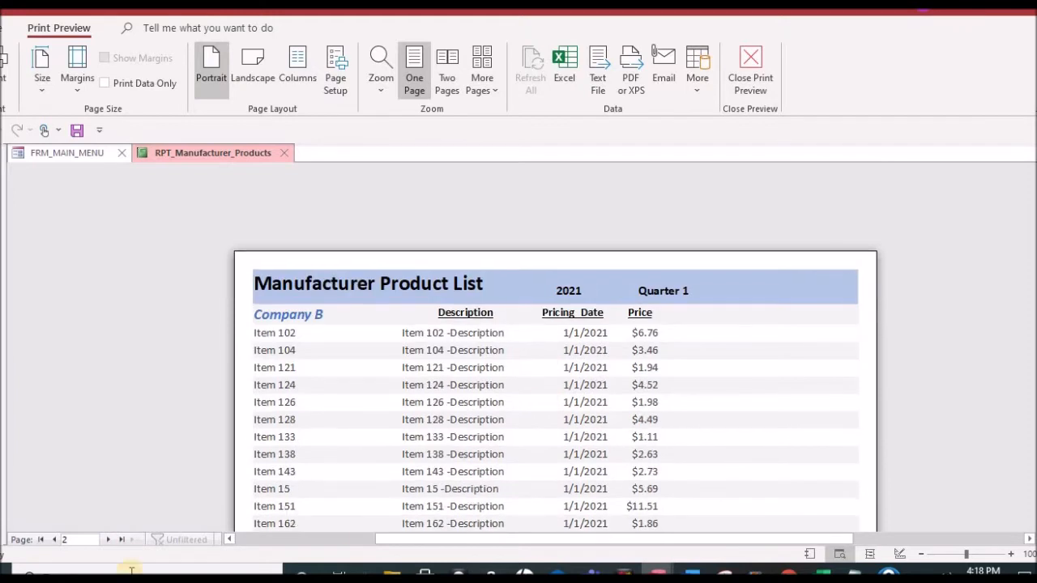
{"action": "left_click", "coordinate": [104, 540]}
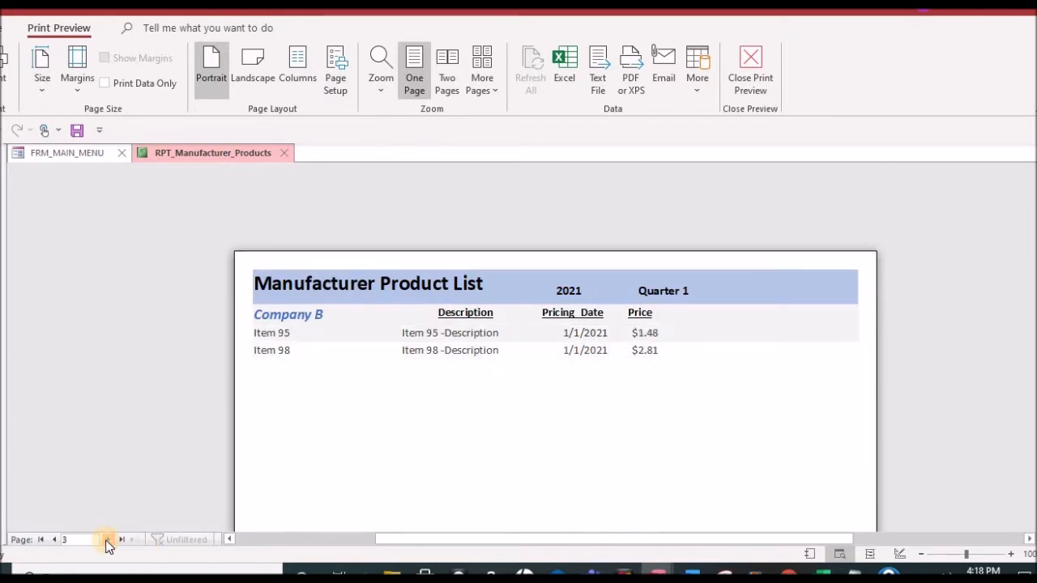
{"action": "left_click", "coordinate": [106, 540]}
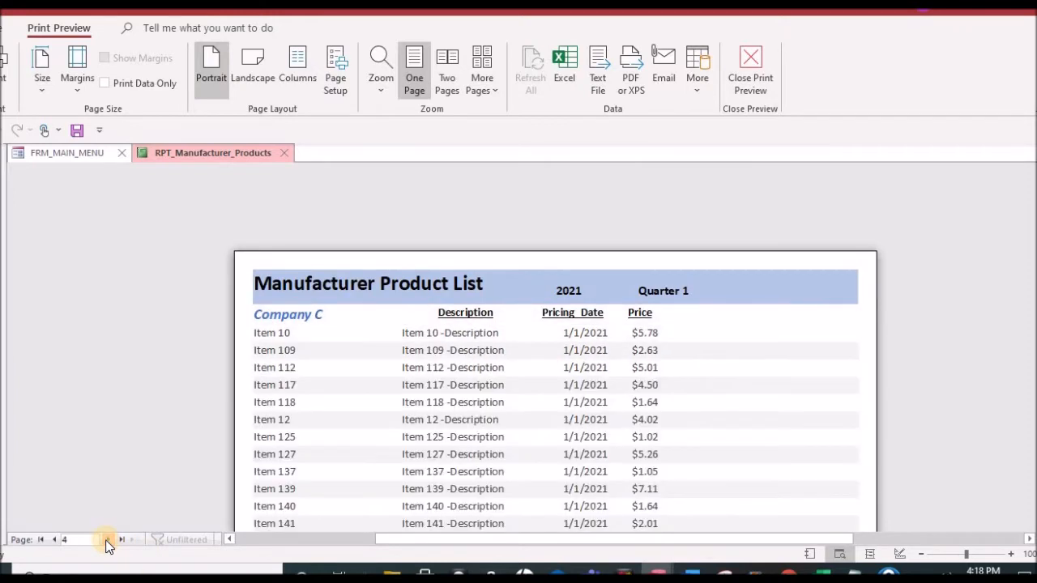
{"action": "left_click", "coordinate": [369, 383]}
{"action": "left_click", "coordinate": [489, 379]}
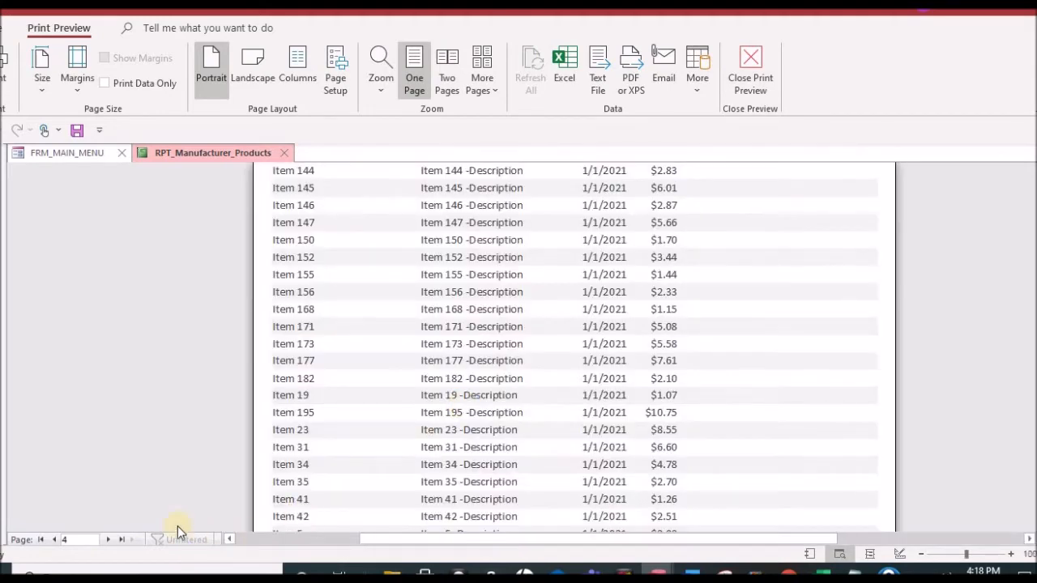
{"action": "scroll", "coordinate": [389, 440], "scroll_direction": "down", "scroll_amount": 10}
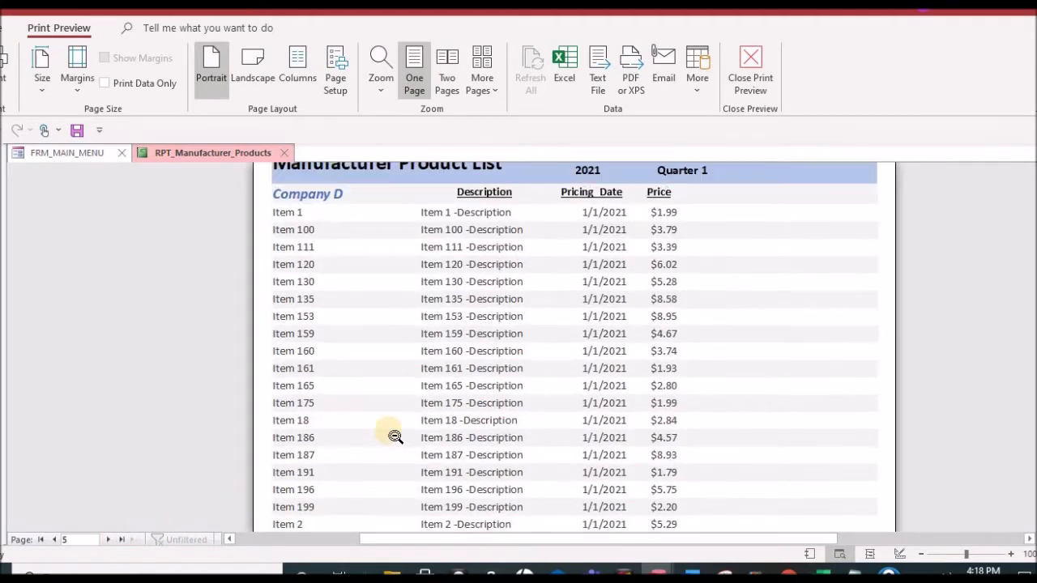
{"action": "left_click", "coordinate": [108, 539]}
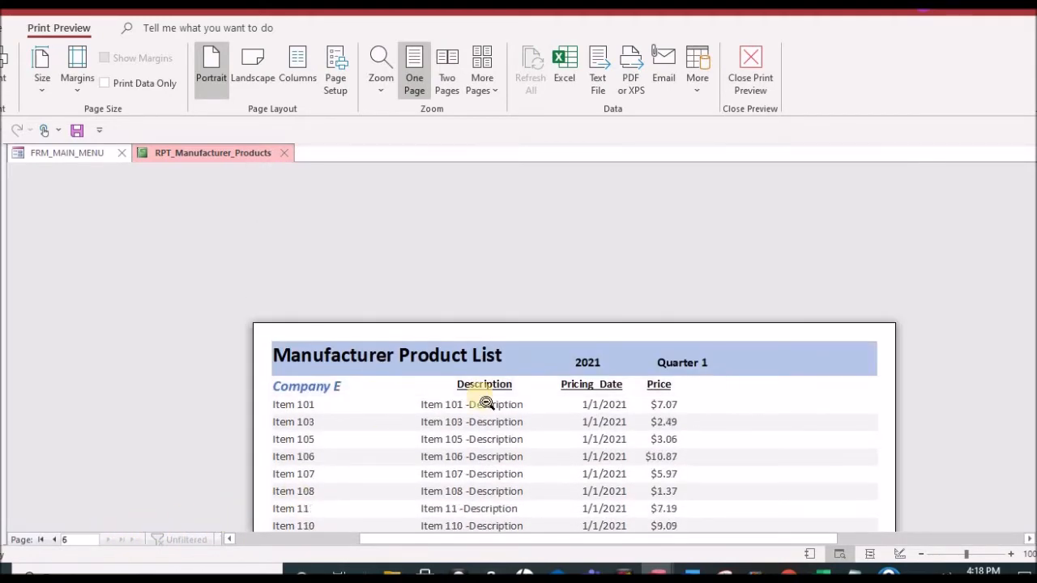
{"action": "scroll", "coordinate": [494, 393], "scroll_direction": "down", "scroll_amount": 2}
{"action": "scroll", "coordinate": [496, 394], "scroll_direction": "down", "scroll_amount": 1}
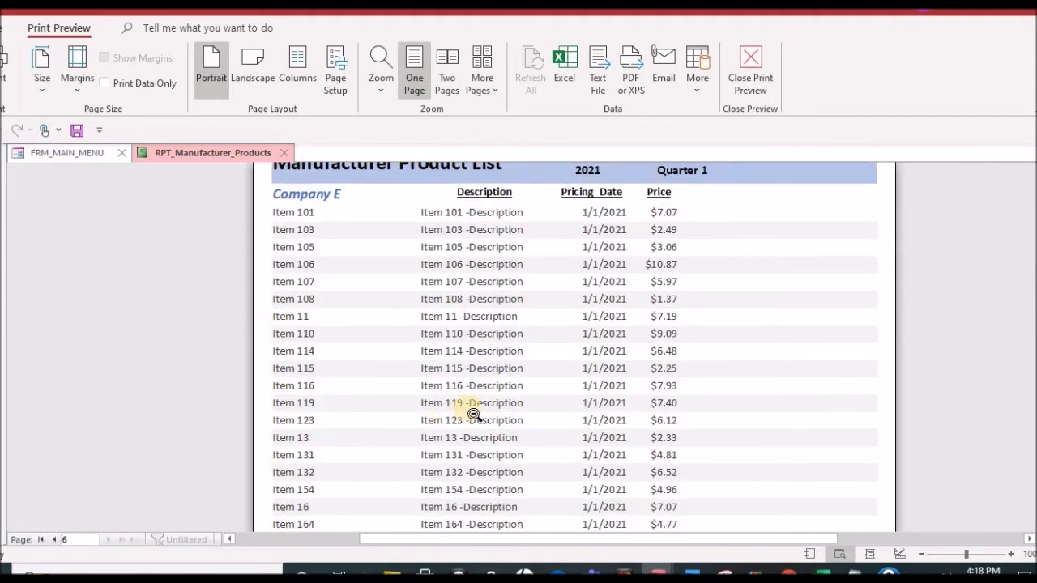
Step: Look over the Company E page of the manufacturer report and close the report
{"action": "scroll", "coordinate": [470, 414], "scroll_direction": "down", "scroll_amount": 10}
{"action": "scroll", "coordinate": [472, 417], "scroll_direction": "up", "scroll_amount": 9}
{"action": "scroll", "coordinate": [475, 415], "scroll_direction": "up", "scroll_amount": 3}
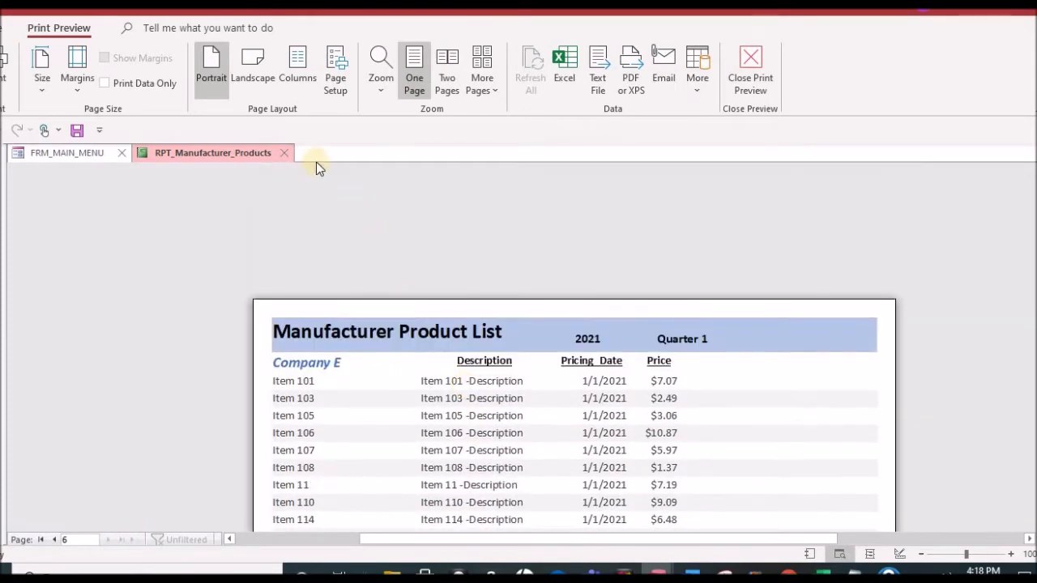
{"action": "left_click", "coordinate": [289, 153]}
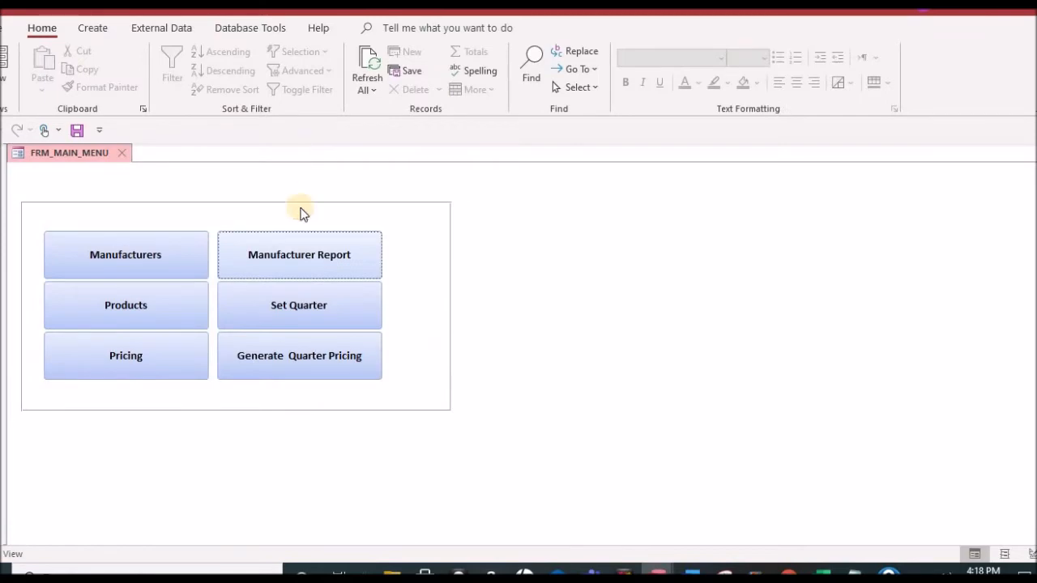
Step: Reopen the manufacturer report, examine the Item 113 row and the year and quarter header on the Company A page, and close it
{"action": "left_click", "coordinate": [336, 261]}
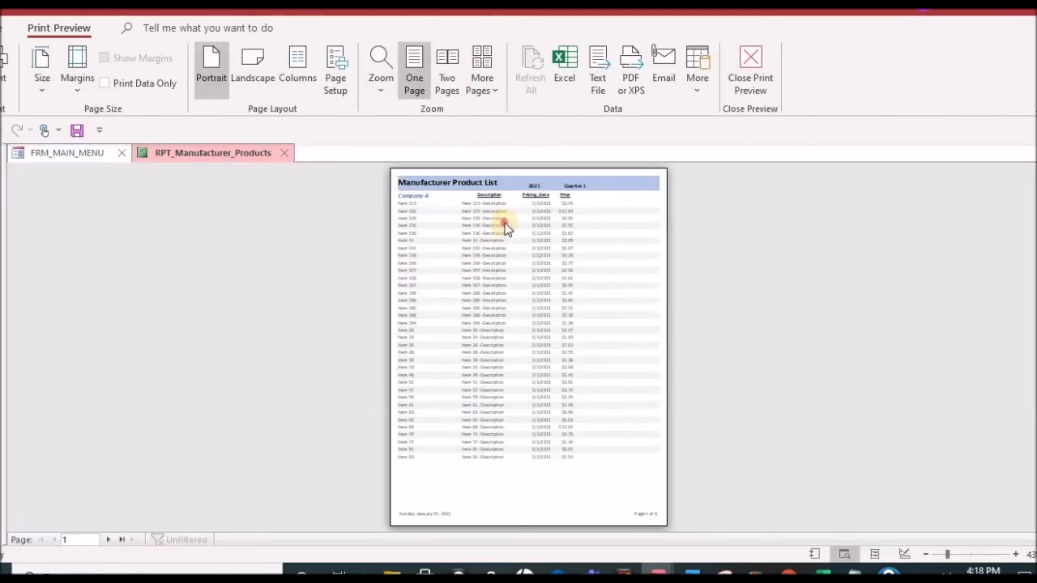
{"action": "left_click", "coordinate": [523, 242]}
{"action": "scroll", "coordinate": [530, 249], "scroll_direction": "up", "scroll_amount": 3}
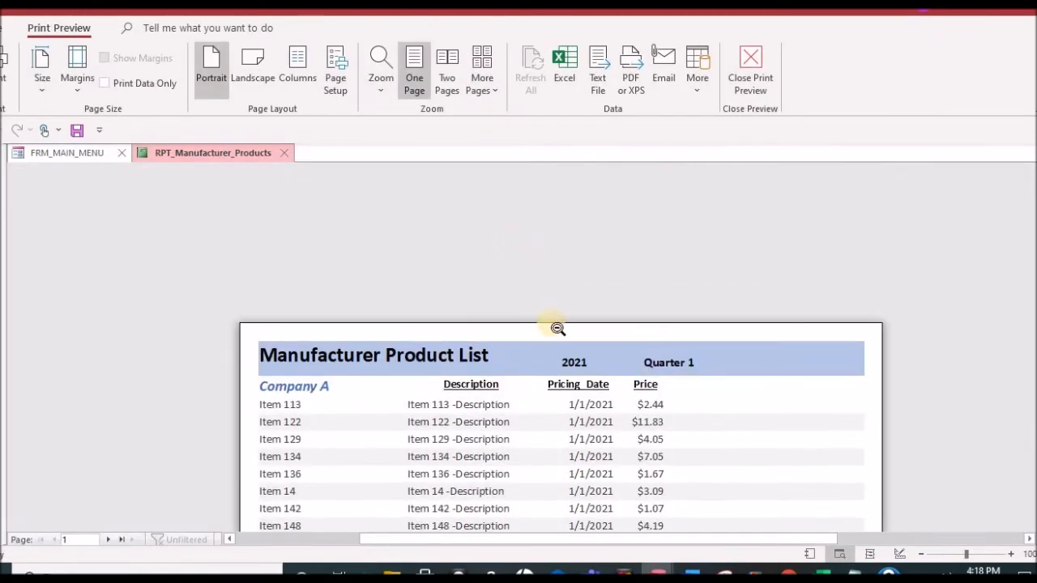
{"action": "left_click", "coordinate": [323, 412]}
{"action": "left_click", "coordinate": [575, 368]}
{"action": "scroll", "coordinate": [558, 243], "scroll_direction": "up", "scroll_amount": 5}
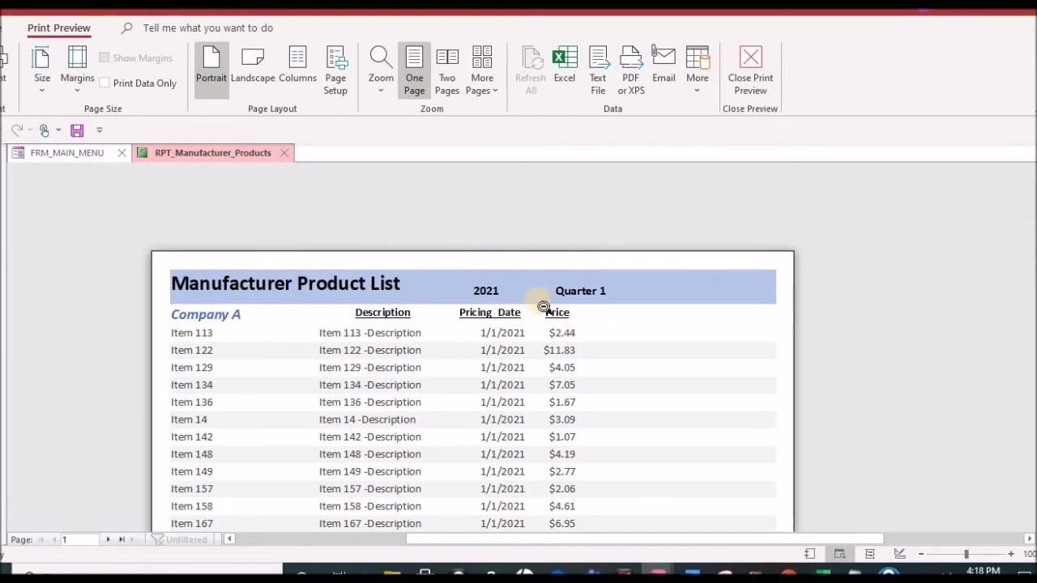
{"action": "left_click", "coordinate": [284, 152]}
Step: Open the pricing table, compare the Item 113 prices of Company A through Company E, and close the table
{"action": "left_click", "coordinate": [141, 359]}
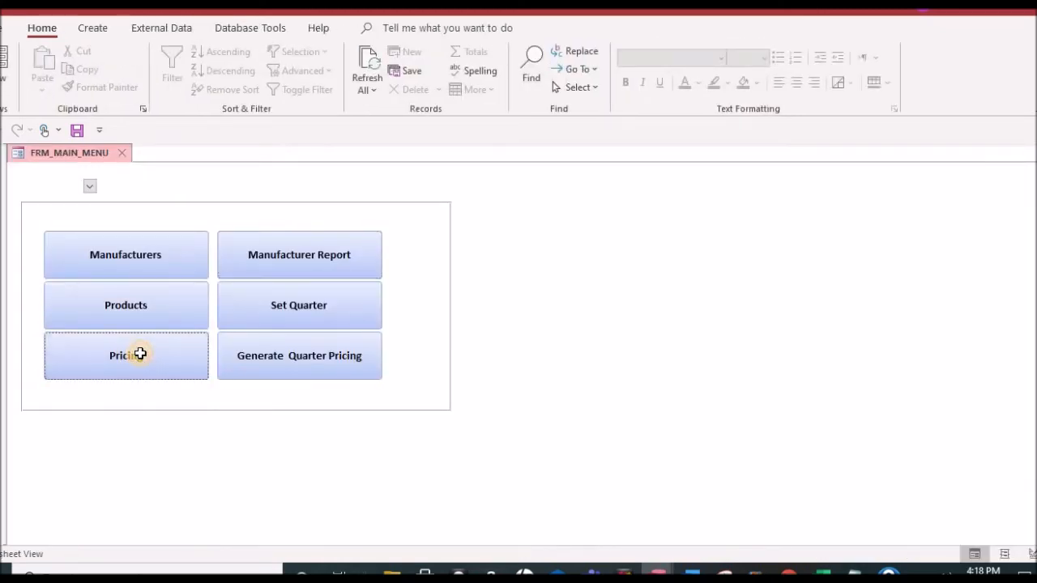
{"action": "scroll", "coordinate": [173, 362], "scroll_direction": "down", "scroll_amount": 20}
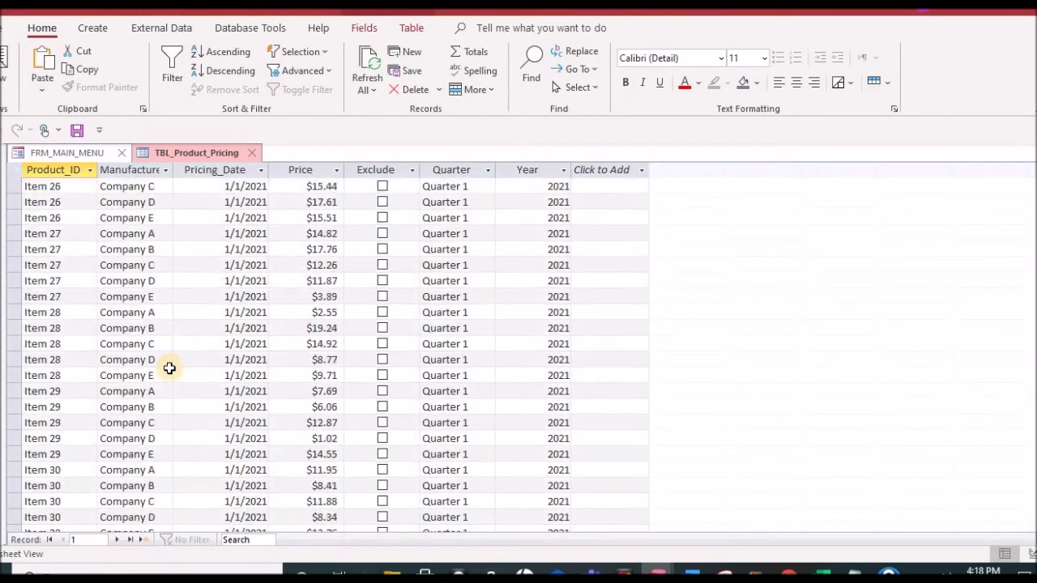
{"action": "scroll", "coordinate": [150, 403], "scroll_direction": "down", "scroll_amount": 20}
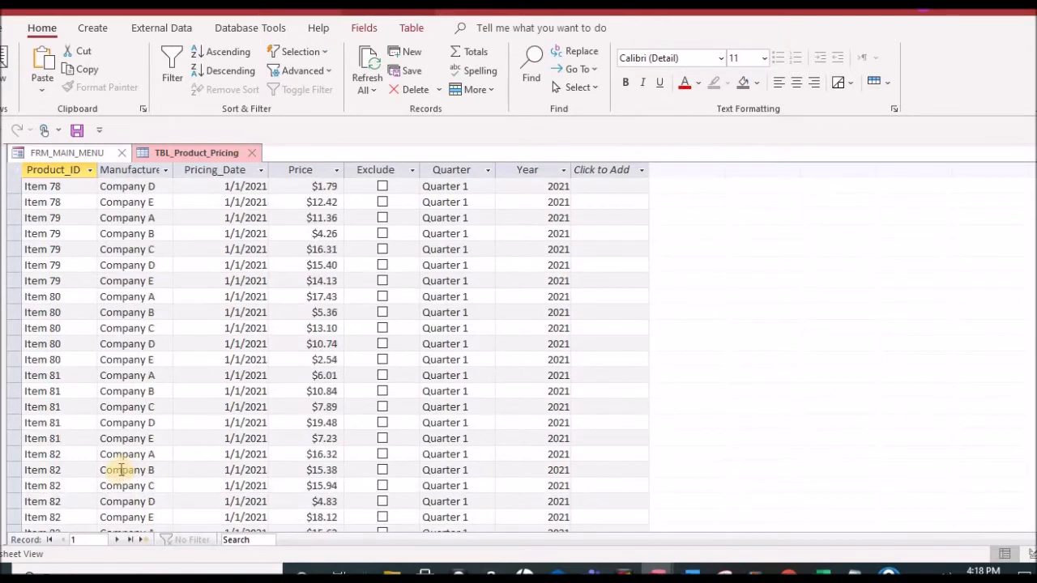
{"action": "scroll", "coordinate": [115, 470], "scroll_direction": "down", "scroll_amount": 20}
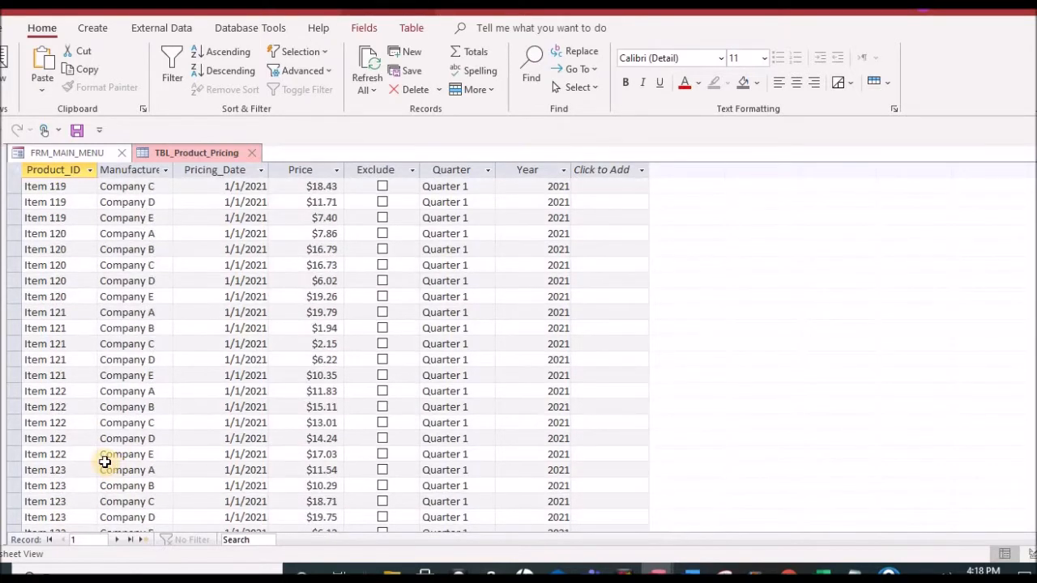
{"action": "scroll", "coordinate": [105, 461], "scroll_direction": "up", "scroll_amount": 8}
{"action": "scroll", "coordinate": [104, 461], "scroll_direction": "up", "scroll_amount": 4}
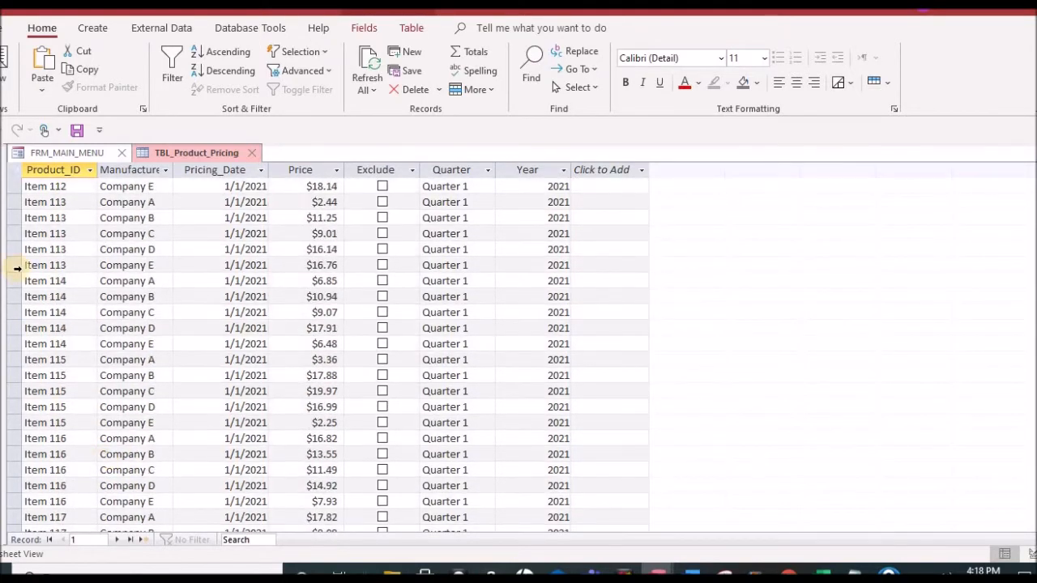
{"action": "left_click_drag", "start_coordinate": [12, 201], "coordinate": [11, 265]}
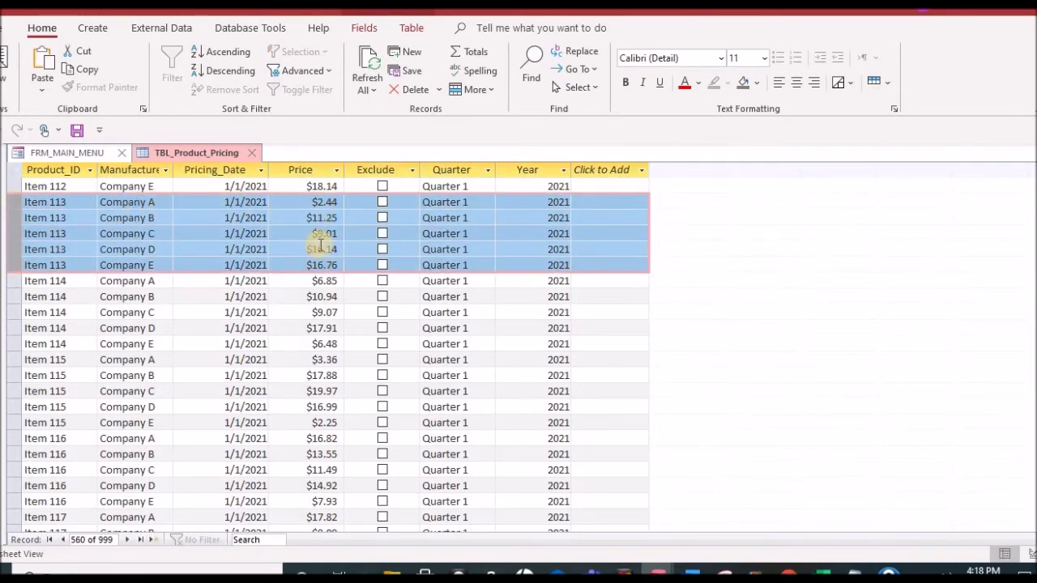
{"action": "left_click", "coordinate": [251, 154]}
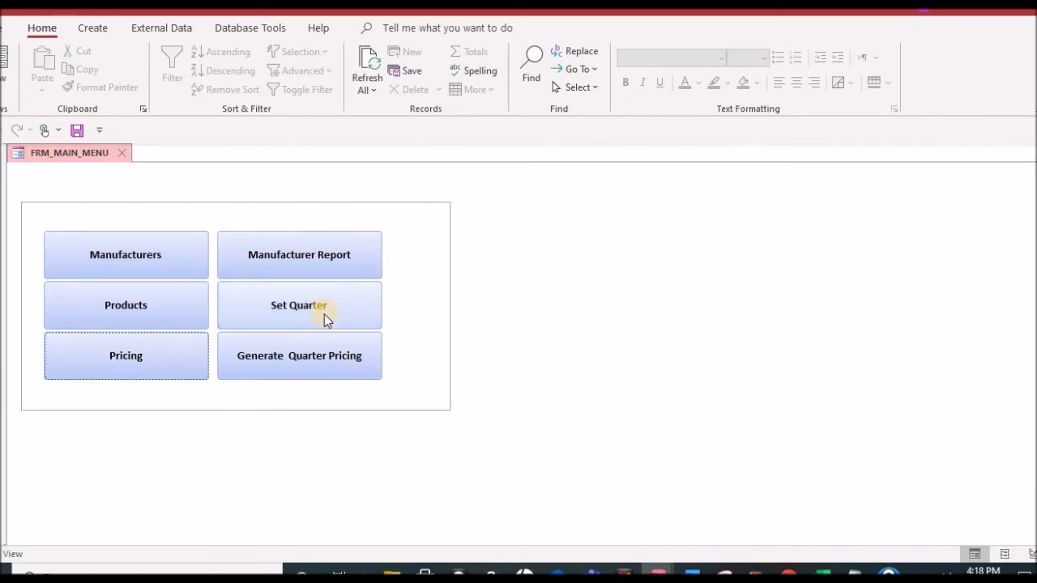
Step: Set the reporting quarter to Quarter 2 and submit it
{"action": "left_click", "coordinate": [342, 299]}
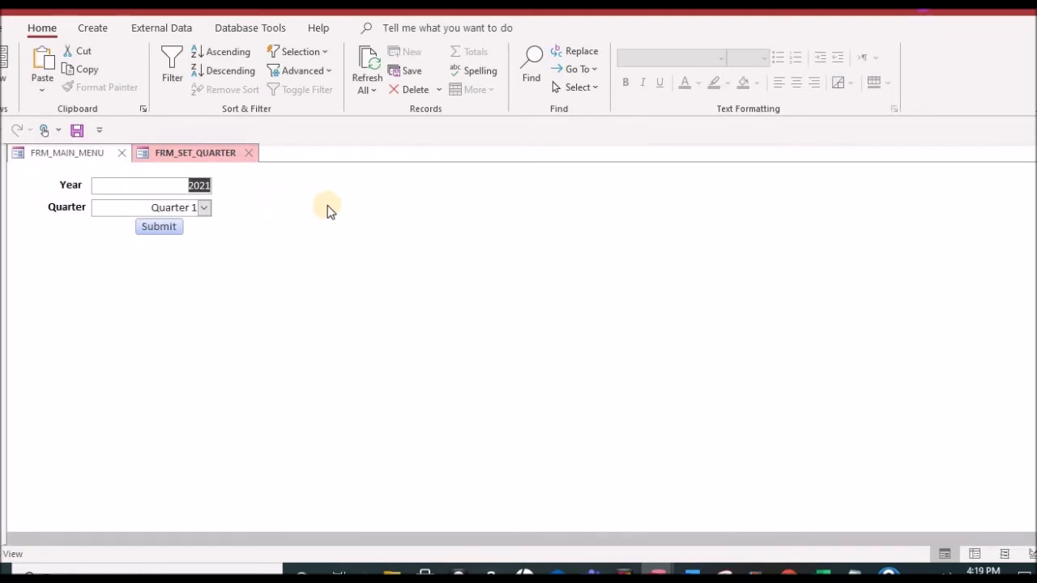
{"action": "left_click", "coordinate": [204, 207]}
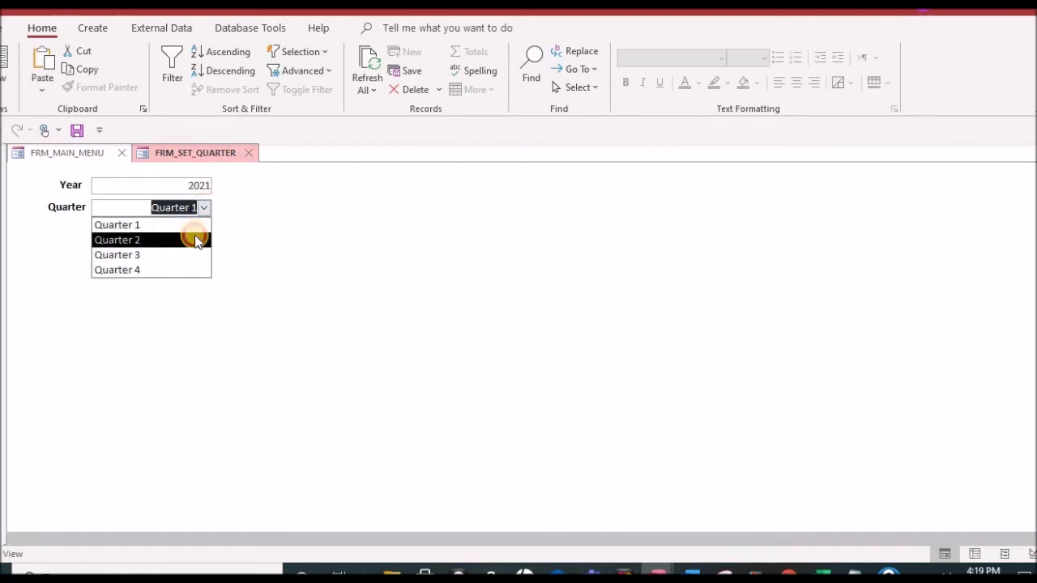
{"action": "left_click", "coordinate": [195, 239]}
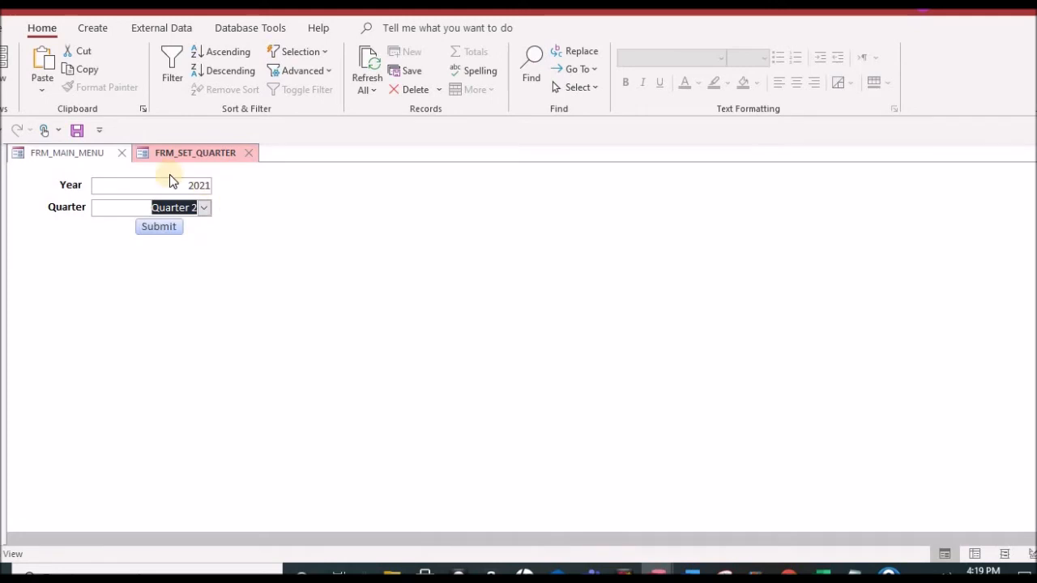
{"action": "left_click", "coordinate": [159, 226]}
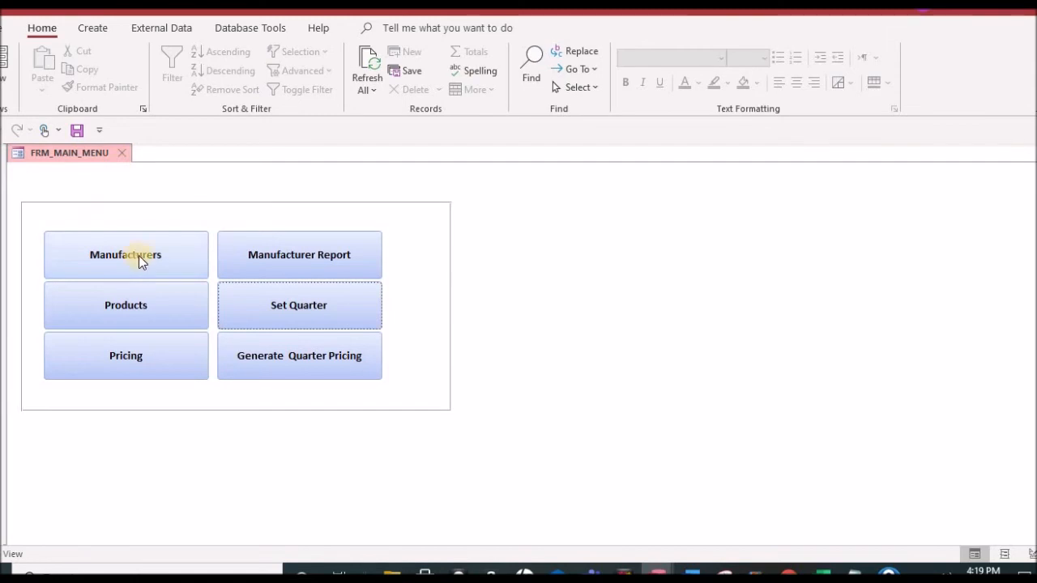
Step: Open the manufacturer report to check its contents for Quarter 2, and close it
{"action": "left_click", "coordinate": [305, 256]}
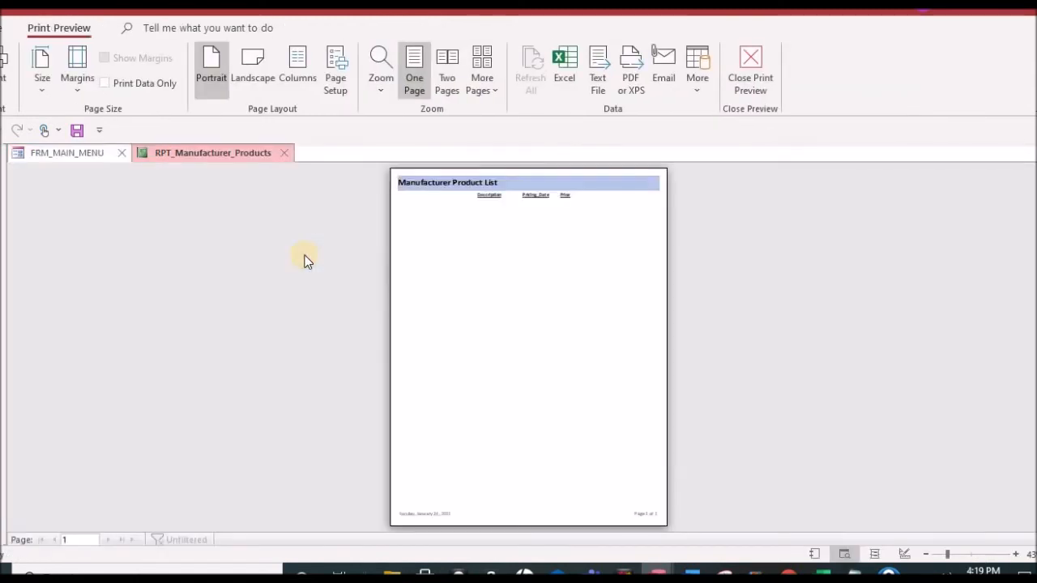
{"action": "left_click", "coordinate": [539, 245]}
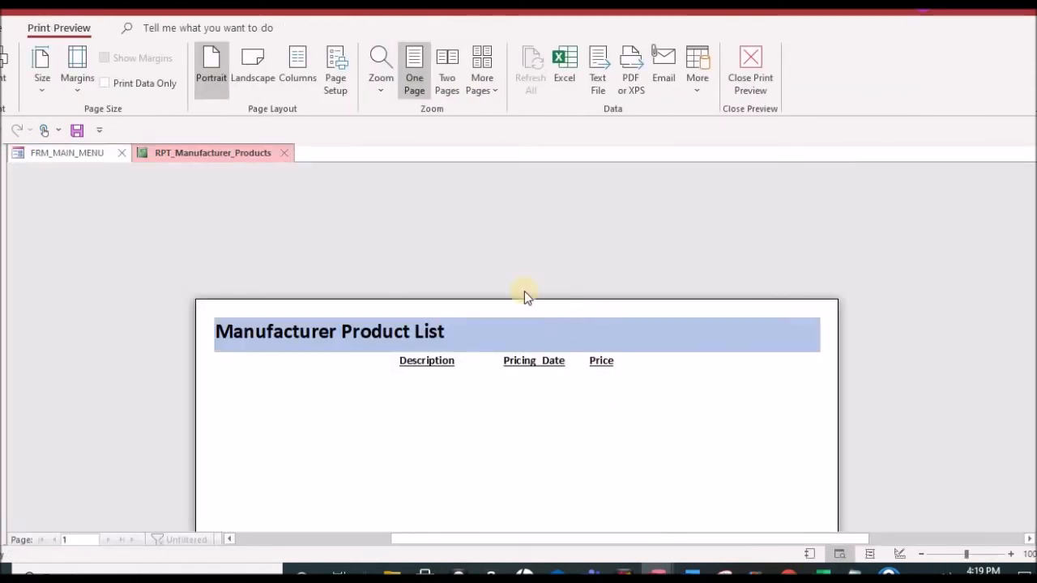
{"action": "left_click", "coordinate": [288, 153]}
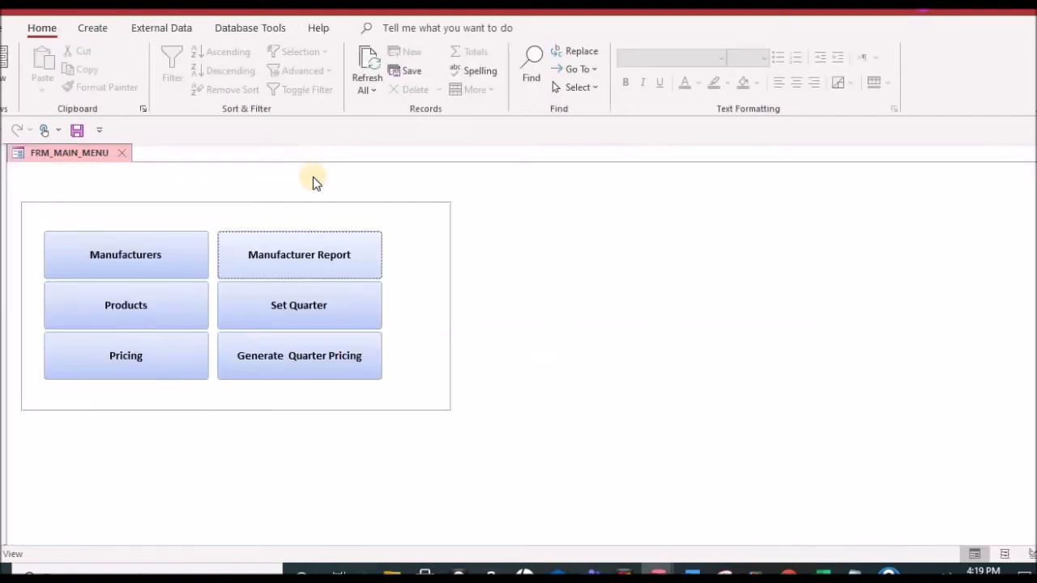
Step: Generate the product pricing records for year 2021, Quarter 2, accept the append, and close the form
{"action": "left_click", "coordinate": [301, 358]}
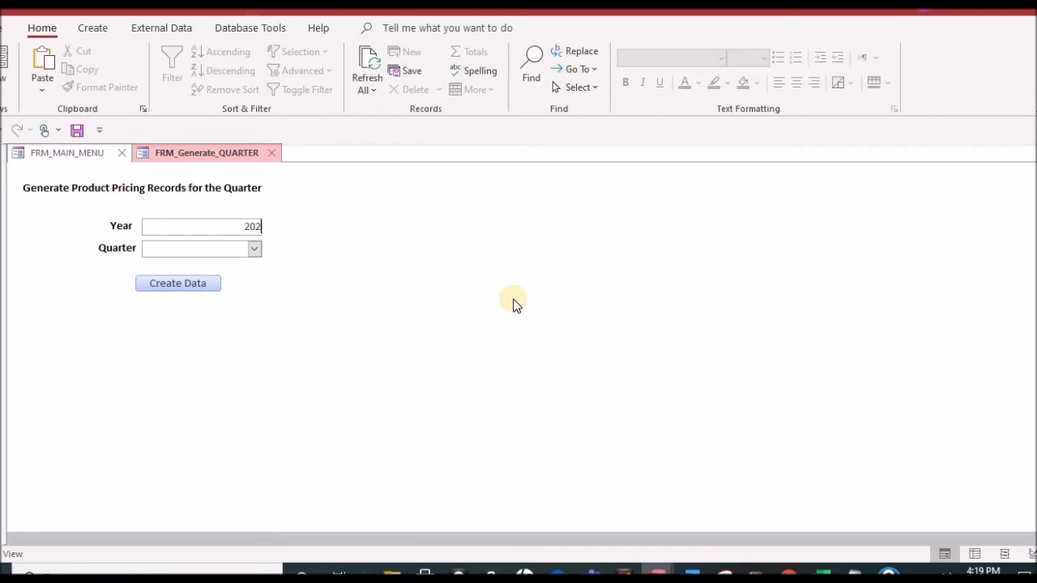
{"action": "left_click", "coordinate": [255, 248]}
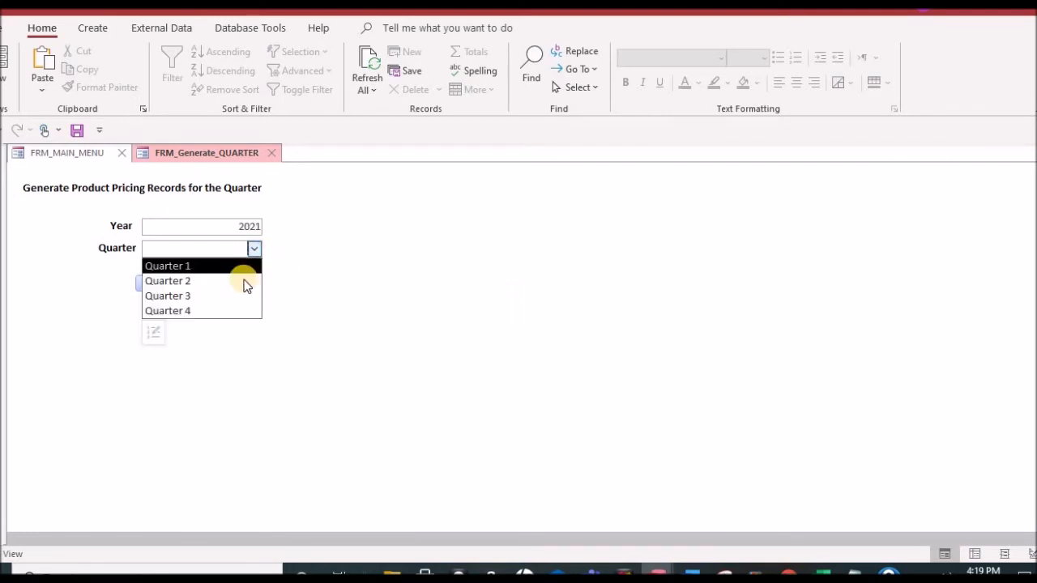
{"action": "left_click", "coordinate": [246, 281]}
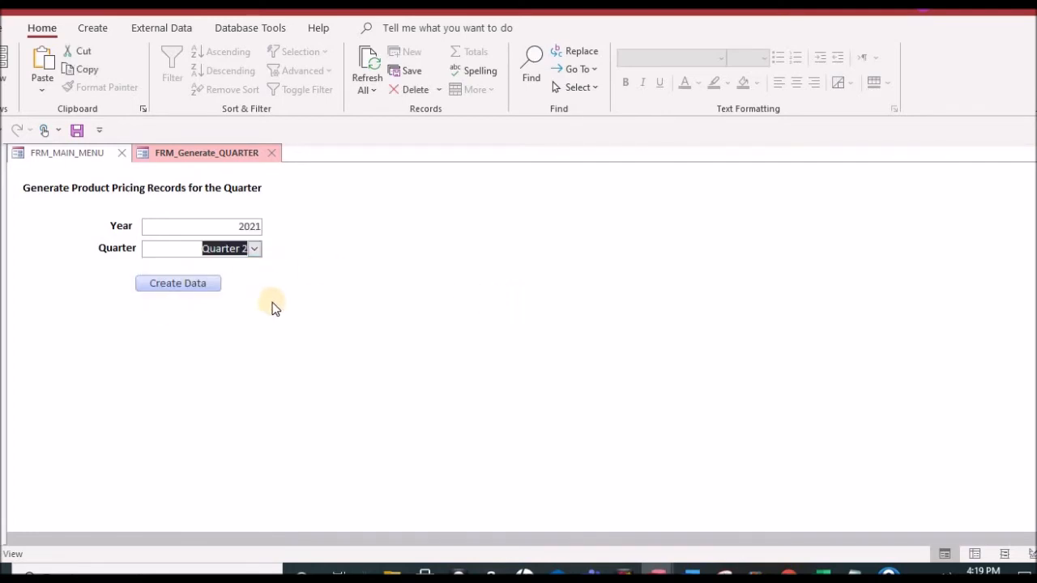
{"action": "left_click", "coordinate": [177, 283]}
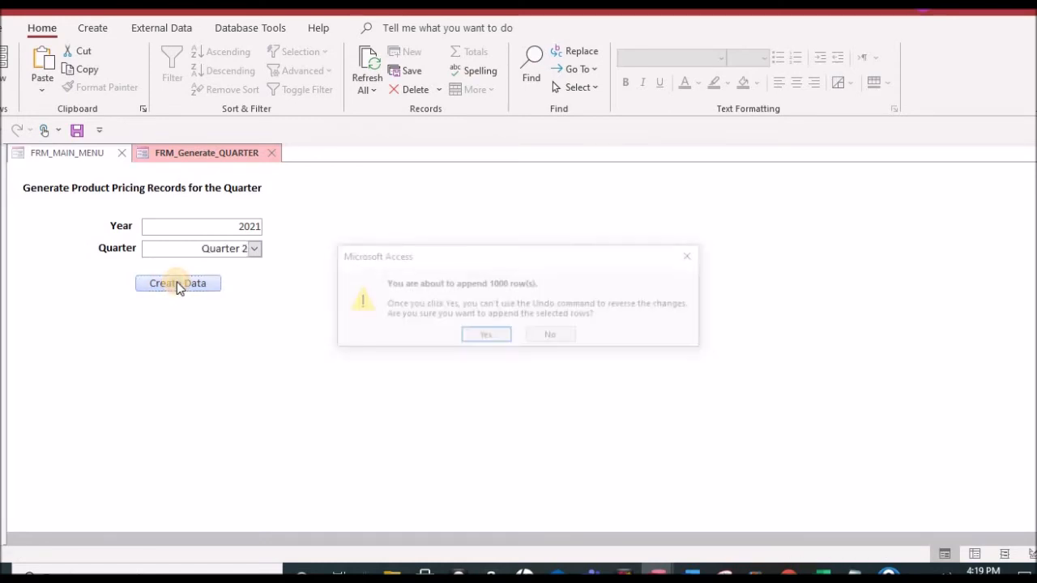
{"action": "left_click", "coordinate": [486, 336]}
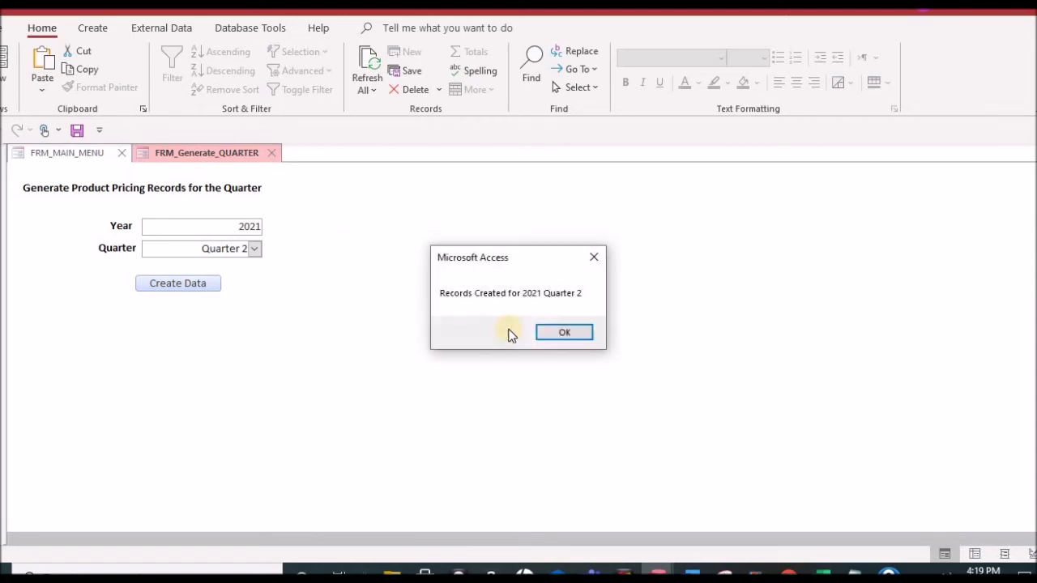
{"action": "left_click", "coordinate": [567, 332]}
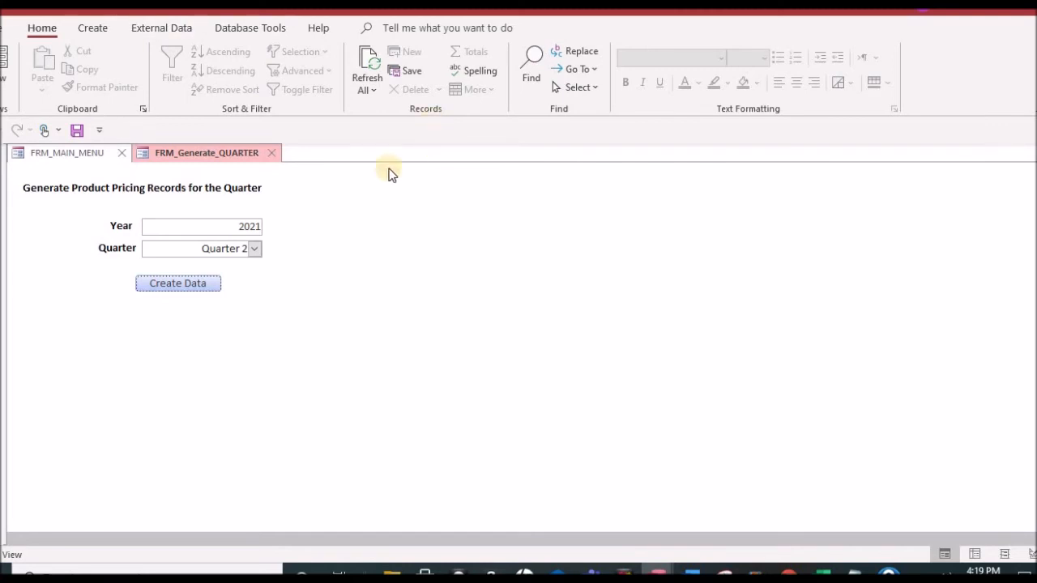
{"action": "left_click", "coordinate": [271, 153]}
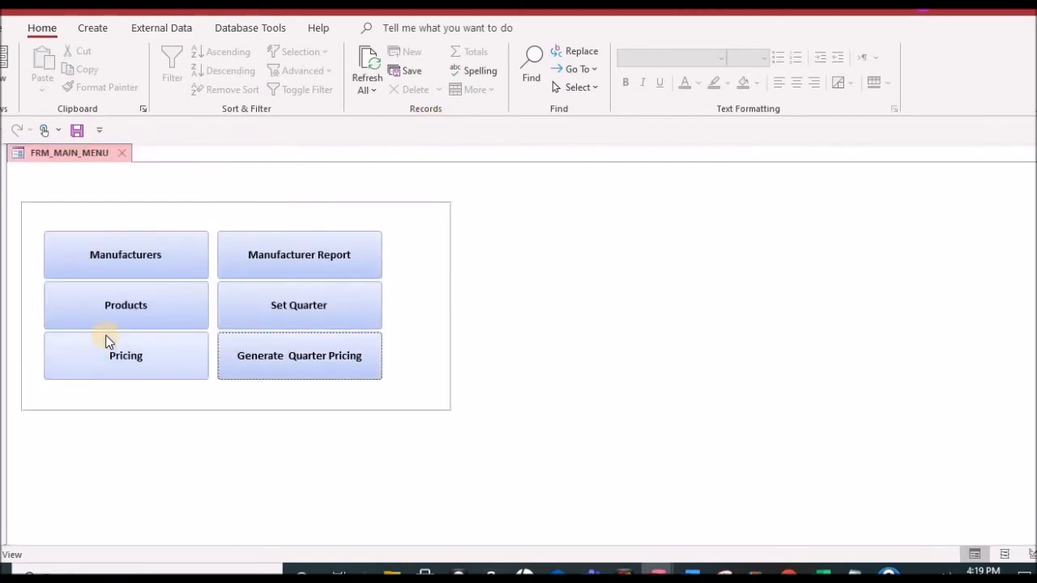
Step: Open the pricing table, filter it to the Quarter 2 records, and review their pricing dates and prices
{"action": "left_click", "coordinate": [132, 356]}
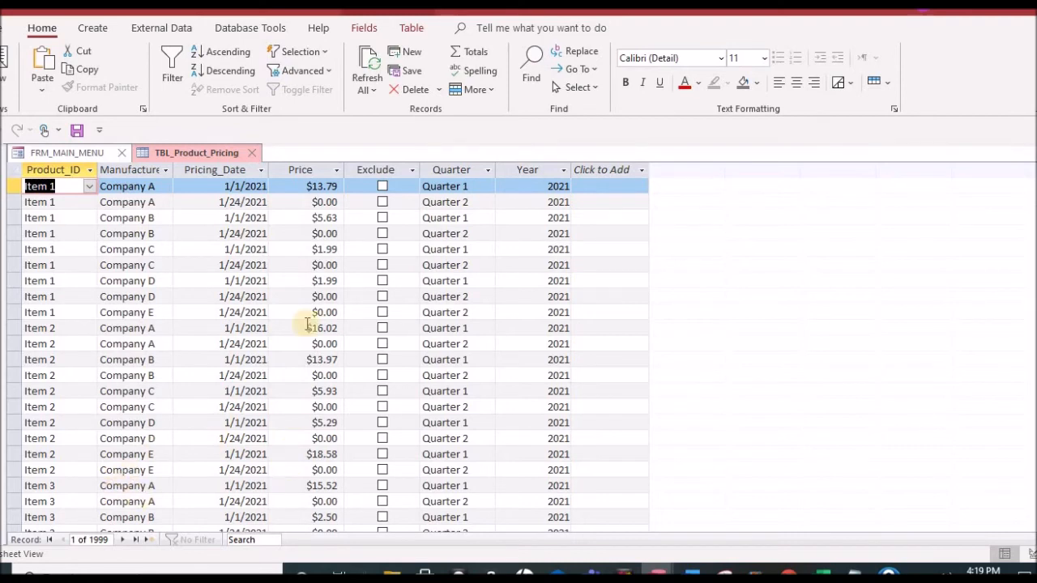
{"action": "left_click", "coordinate": [481, 201]}
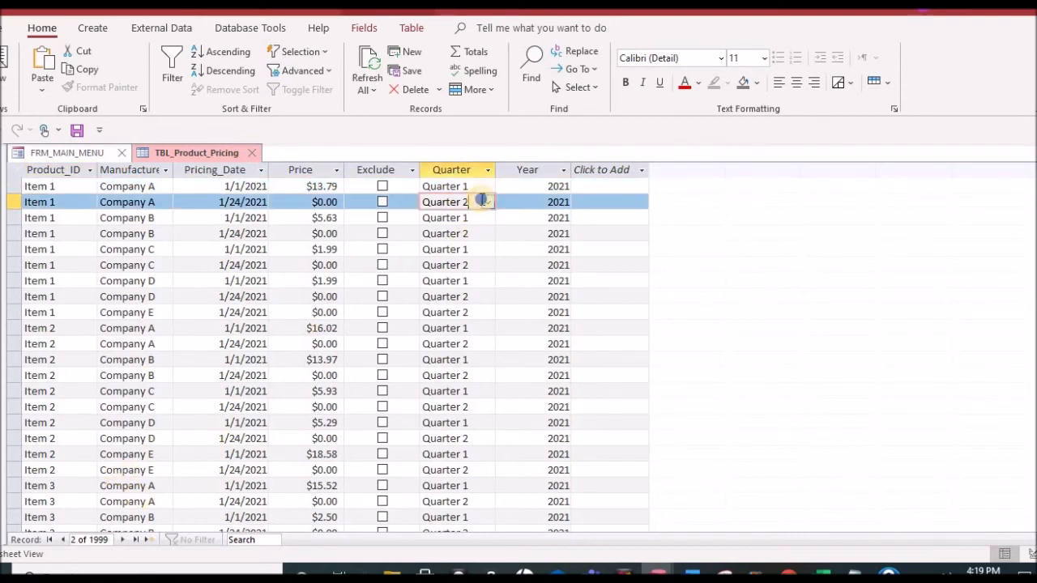
{"action": "right_click", "coordinate": [481, 201]}
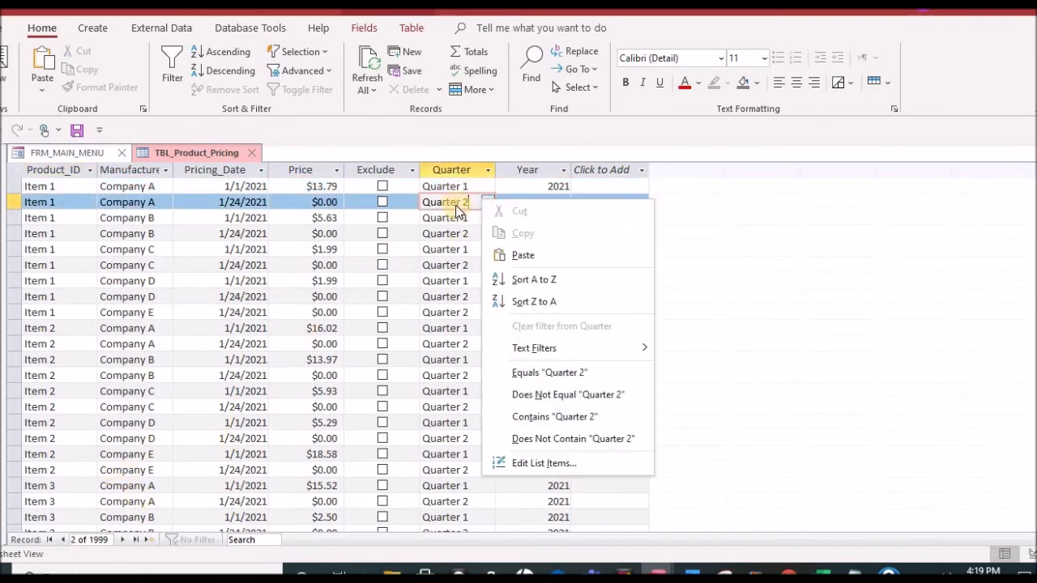
{"action": "left_click", "coordinate": [550, 373]}
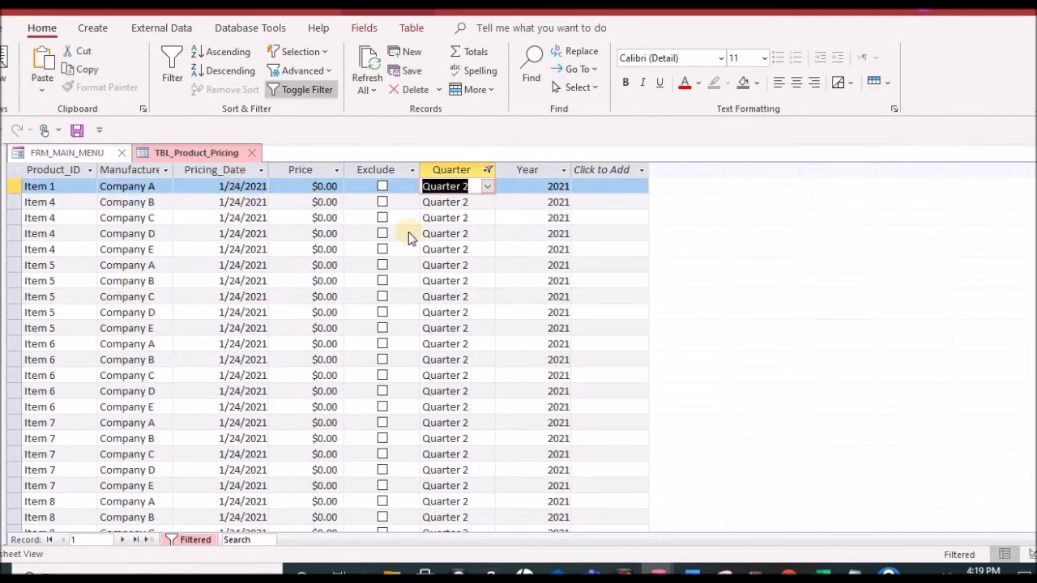
{"action": "scroll", "coordinate": [411, 231], "scroll_direction": "down", "scroll_amount": 17}
{"action": "scroll", "coordinate": [411, 231], "scroll_direction": "down", "scroll_amount": 20}
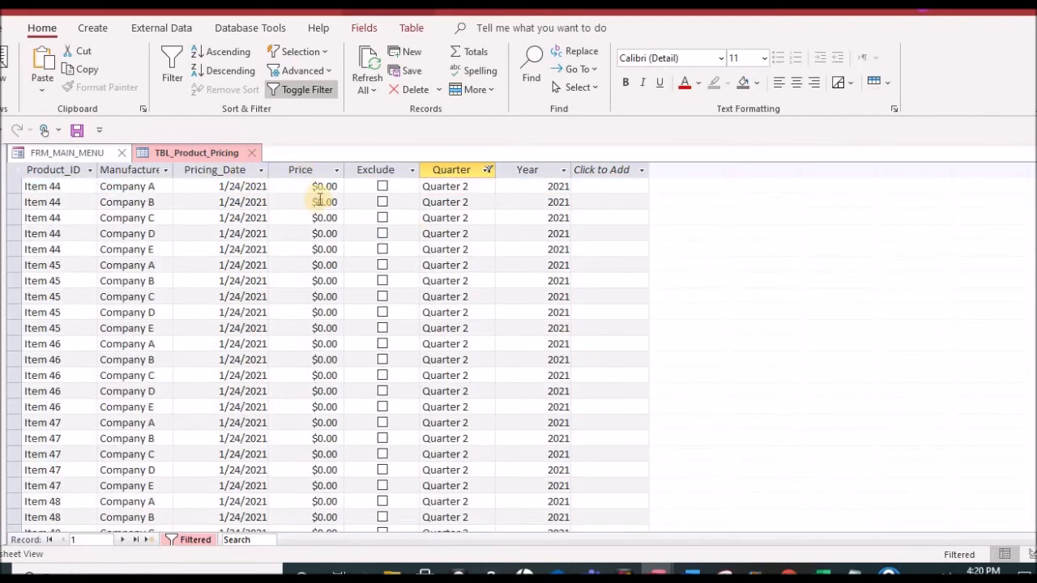
{"action": "scroll", "coordinate": [319, 200], "scroll_direction": "down", "scroll_amount": 20}
{"action": "scroll", "coordinate": [320, 207], "scroll_direction": "down", "scroll_amount": 20}
{"action": "scroll", "coordinate": [344, 217], "scroll_direction": "up", "scroll_amount": 20}
{"action": "scroll", "coordinate": [344, 195], "scroll_direction": "up", "scroll_amount": 10}
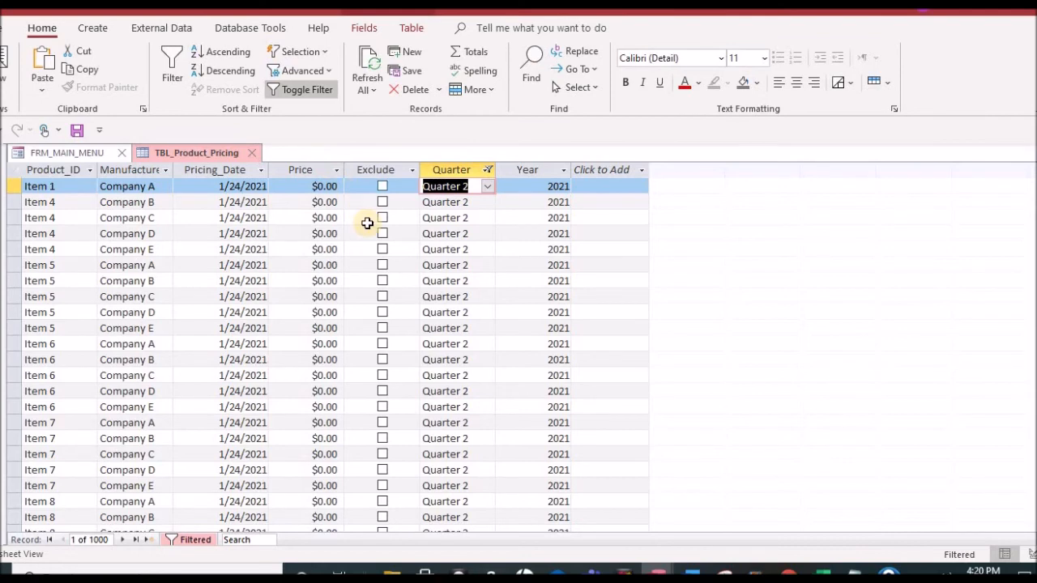
Step: Enter prices of $1.00 for Item 1 from Company A and $2.00, $3.00 and $4.00 for Item 4 from Companies B, C and D
{"action": "left_click", "coordinate": [322, 185]}
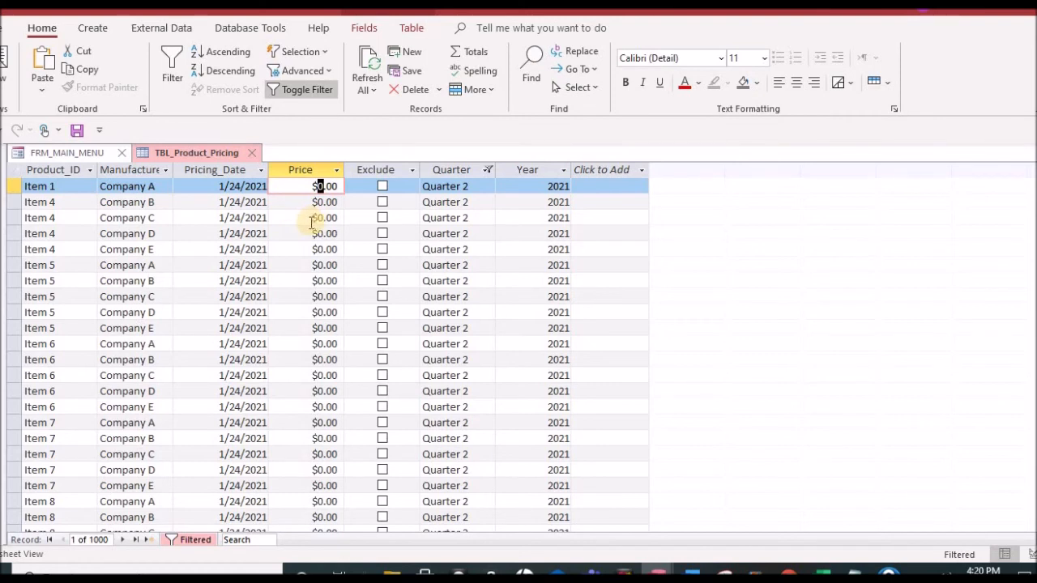
{"action": "type", "text": "1"}
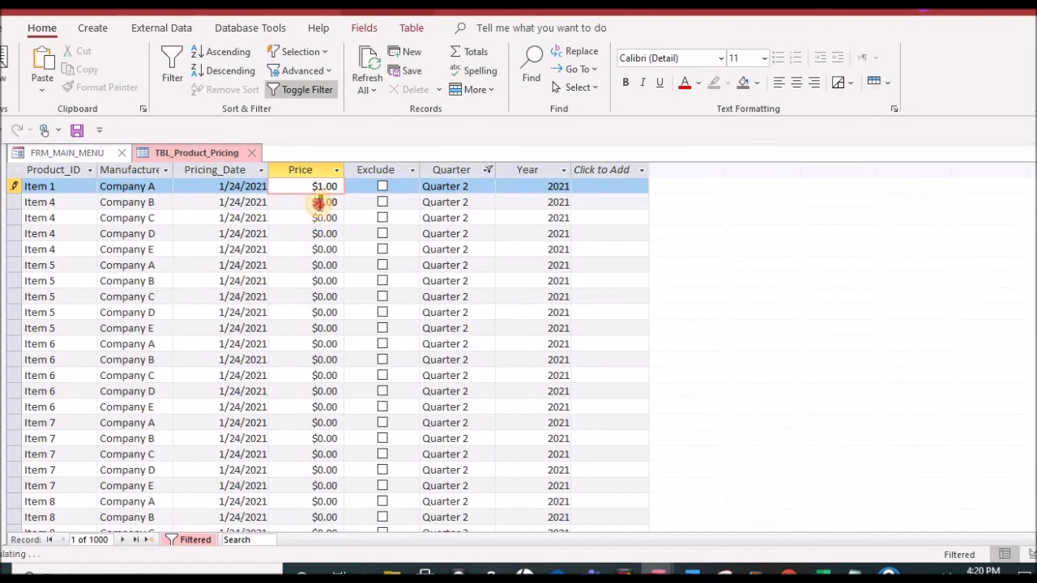
{"action": "double_click", "coordinate": [322, 202]}
{"action": "type", "text": "2"}
{"action": "double_click", "coordinate": [322, 217]}
{"action": "type", "text": "3"}
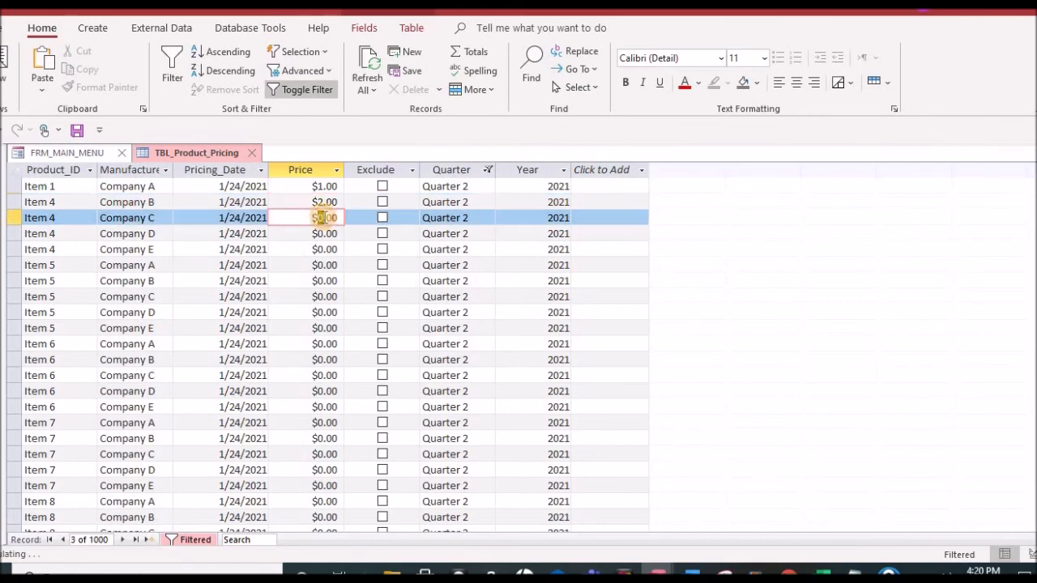
{"action": "double_click", "coordinate": [322, 233]}
{"action": "type", "text": "4"}
{"action": "double_click", "coordinate": [323, 249]}
{"action": "type", "text": "5"}
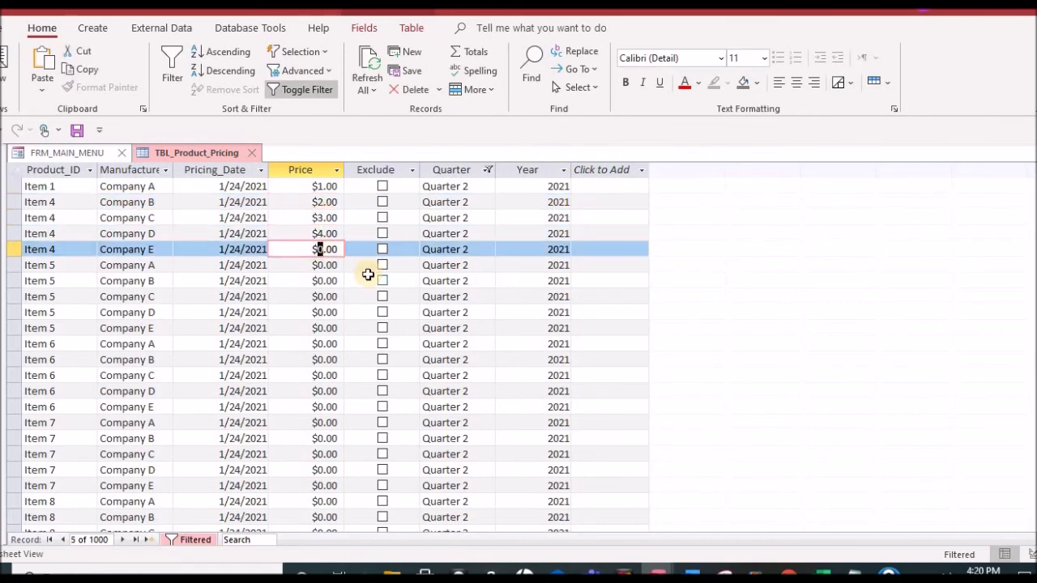
Step: Sort the filtered Quarter 2 pricing records by Product_ID in ascending order
{"action": "right_click", "coordinate": [81, 186]}
{"action": "right_click", "coordinate": [49, 167]}
{"action": "left_click", "coordinate": [89, 181]}
Step: Enter Item 1 prices of $2.00 for Company B, $3.00 for Company C and $4.00 for Company D
{"action": "double_click", "coordinate": [323, 202]}
{"action": "type", "text": "2"}
{"action": "double_click", "coordinate": [324, 217]}
{"action": "type", "text": "3"}
{"action": "double_click", "coordinate": [322, 234]}
{"action": "type", "text": "4"}
{"action": "key", "text": "Tab"}
{"action": "key", "text": "Tab"}
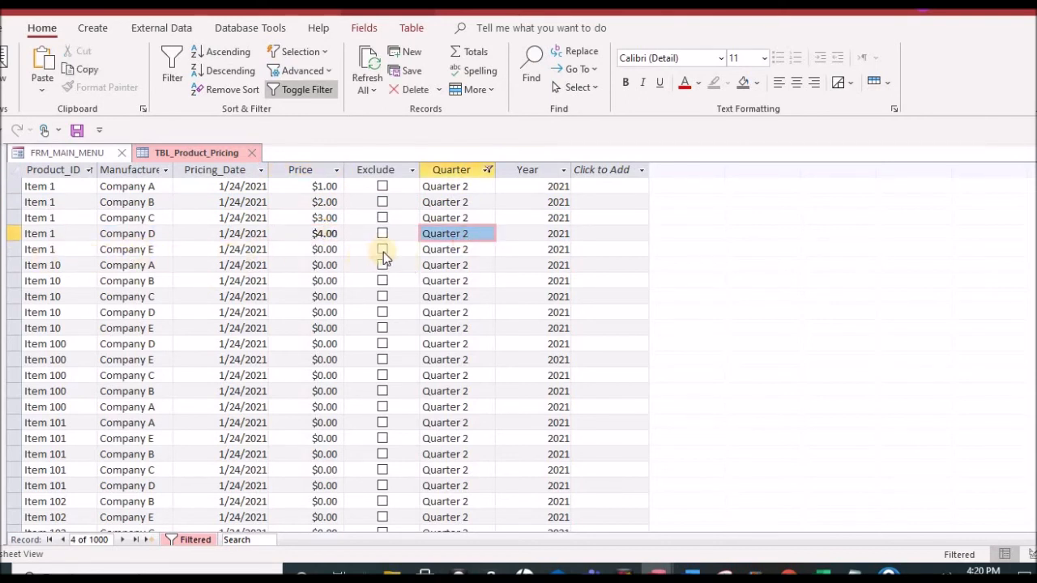
Step: Mark the Item 1 record of Company E as excluded, and close the pricing table, saving its design changes
{"action": "left_click", "coordinate": [382, 248]}
{"action": "left_click", "coordinate": [254, 153]}
{"action": "left_click", "coordinate": [468, 334]}
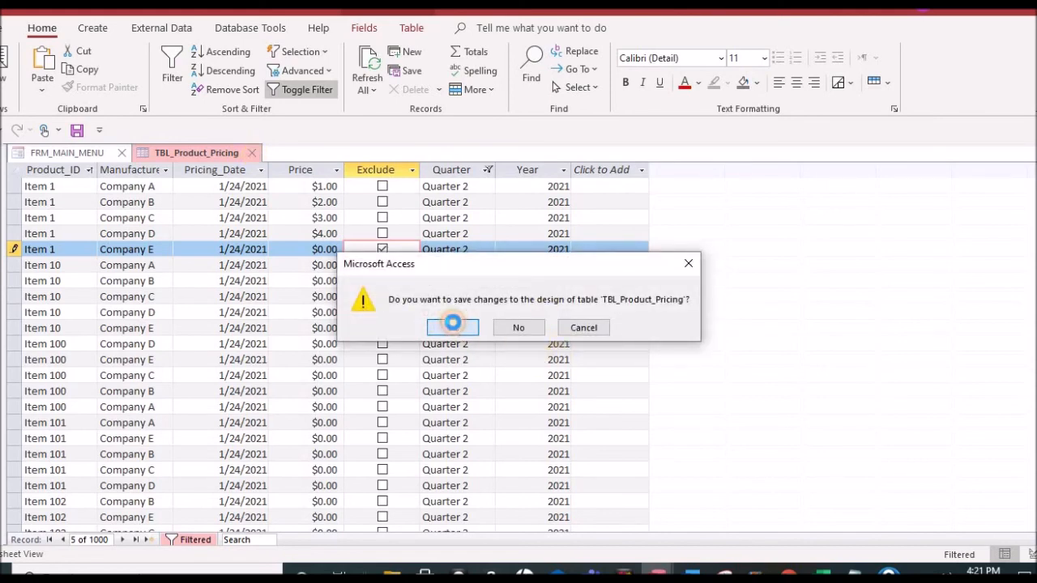
Step: Open the quarter setting form, keep year 2021 and Quarter 2, and submit it
{"action": "left_click", "coordinate": [258, 294]}
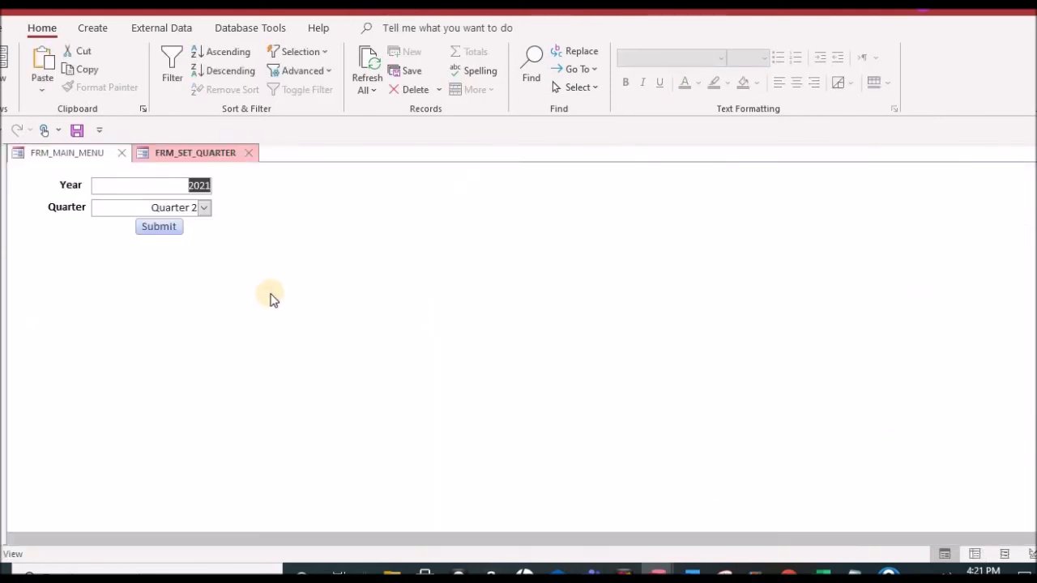
{"action": "left_click", "coordinate": [205, 209]}
{"action": "left_click", "coordinate": [206, 209]}
{"action": "left_click", "coordinate": [160, 227]}
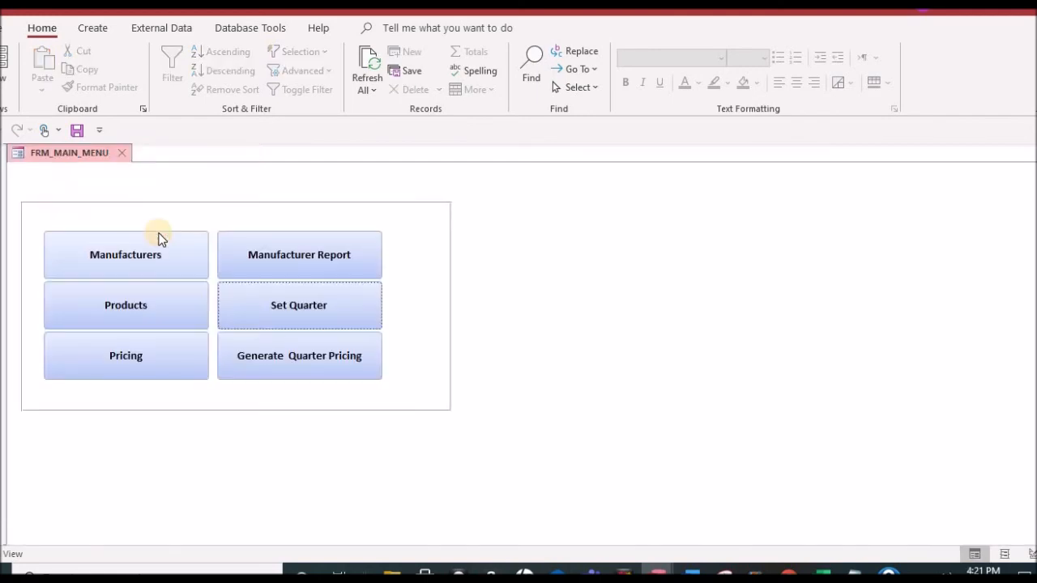
Step: Open the manufacturer report, examine the Quarter 2 prices on its first two pages, and close it
{"action": "left_click", "coordinate": [320, 256]}
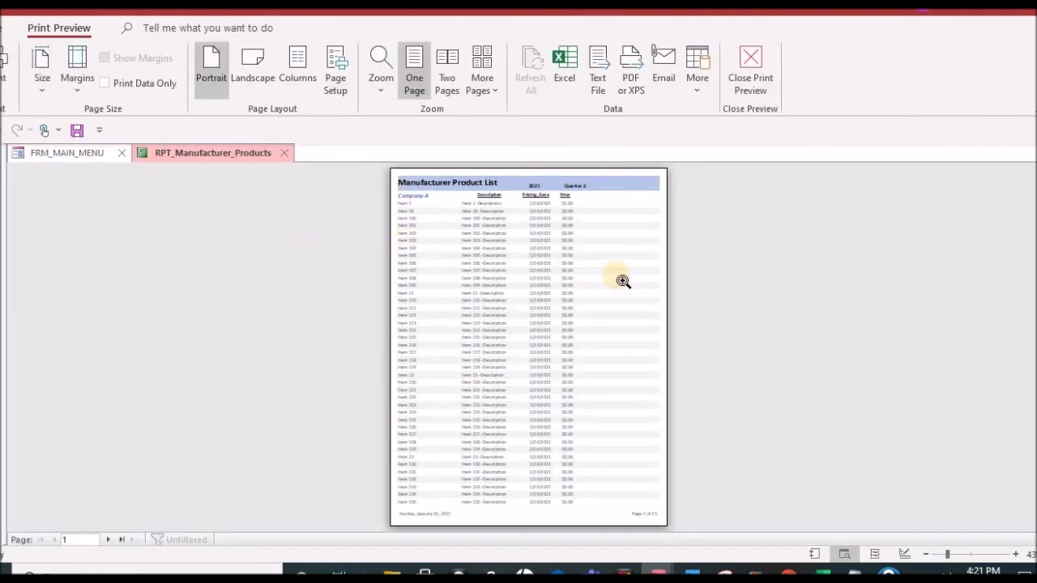
{"action": "left_click", "coordinate": [615, 280]}
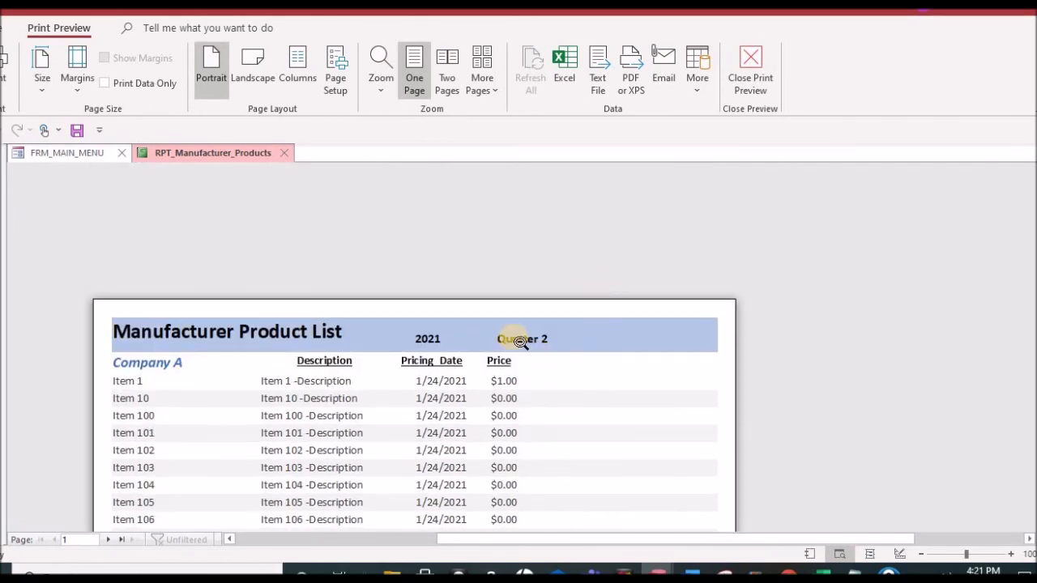
{"action": "scroll", "coordinate": [534, 341], "scroll_direction": "down", "scroll_amount": 3}
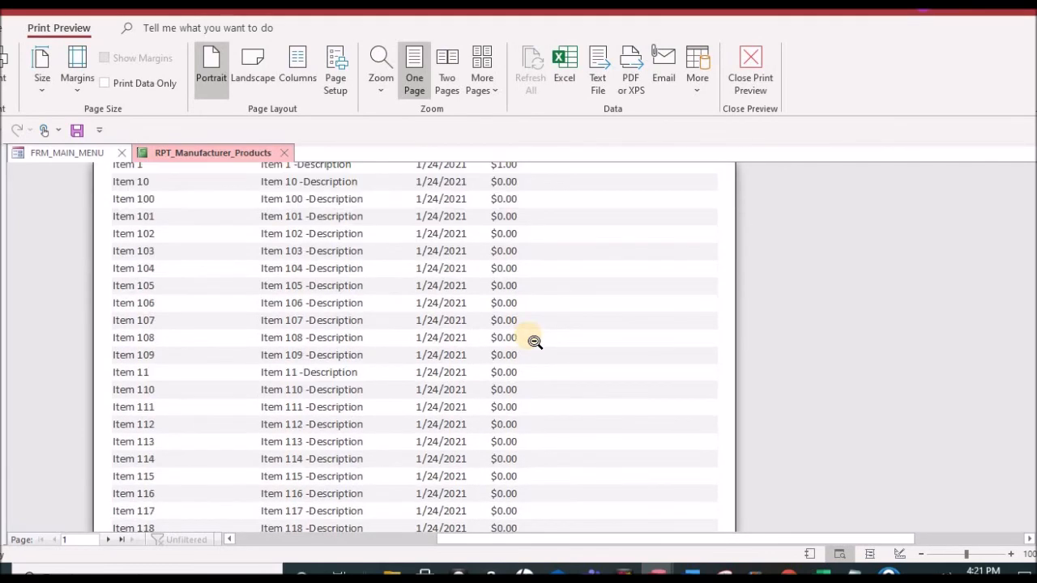
{"action": "scroll", "coordinate": [534, 341], "scroll_direction": "up", "scroll_amount": 2}
{"action": "scroll", "coordinate": [536, 342], "scroll_direction": "down", "scroll_amount": 1}
{"action": "scroll", "coordinate": [536, 342], "scroll_direction": "down", "scroll_amount": 2}
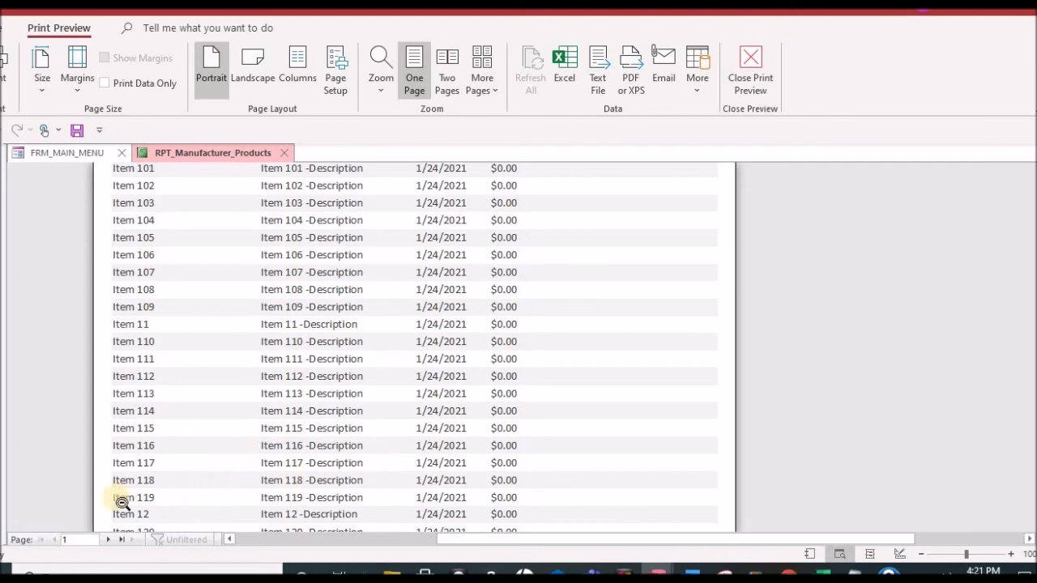
{"action": "left_click", "coordinate": [108, 538]}
{"action": "scroll", "coordinate": [349, 379], "scroll_direction": "up", "scroll_amount": 4}
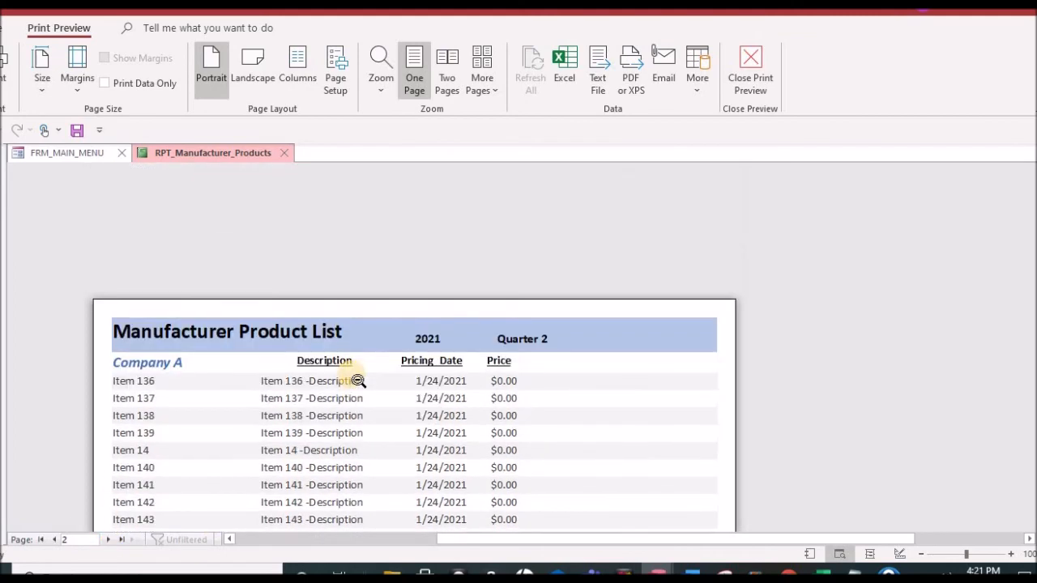
{"action": "scroll", "coordinate": [357, 381], "scroll_direction": "down", "scroll_amount": 3}
{"action": "left_click", "coordinate": [53, 538]}
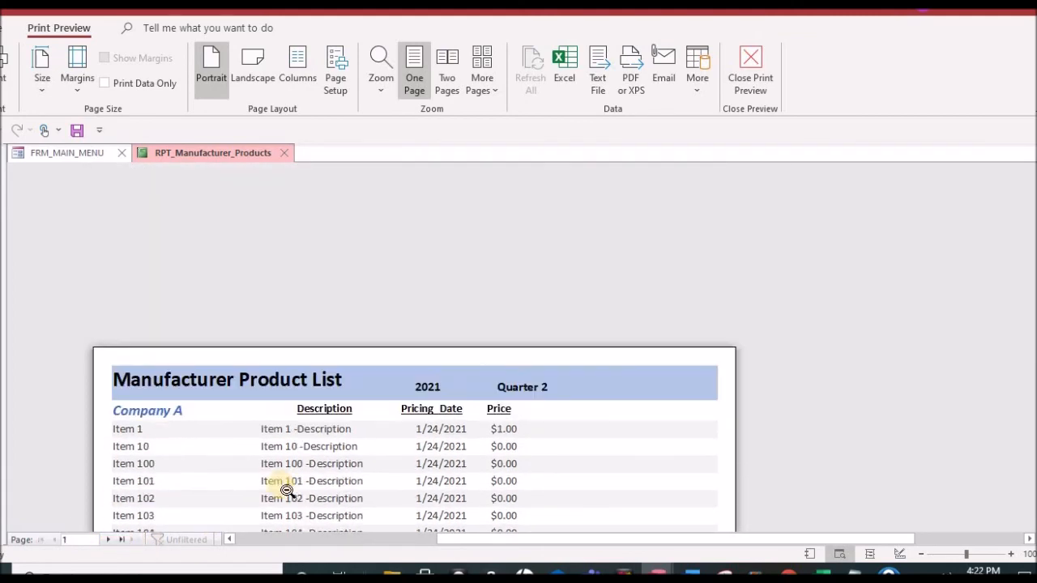
{"action": "left_click", "coordinate": [289, 153]}
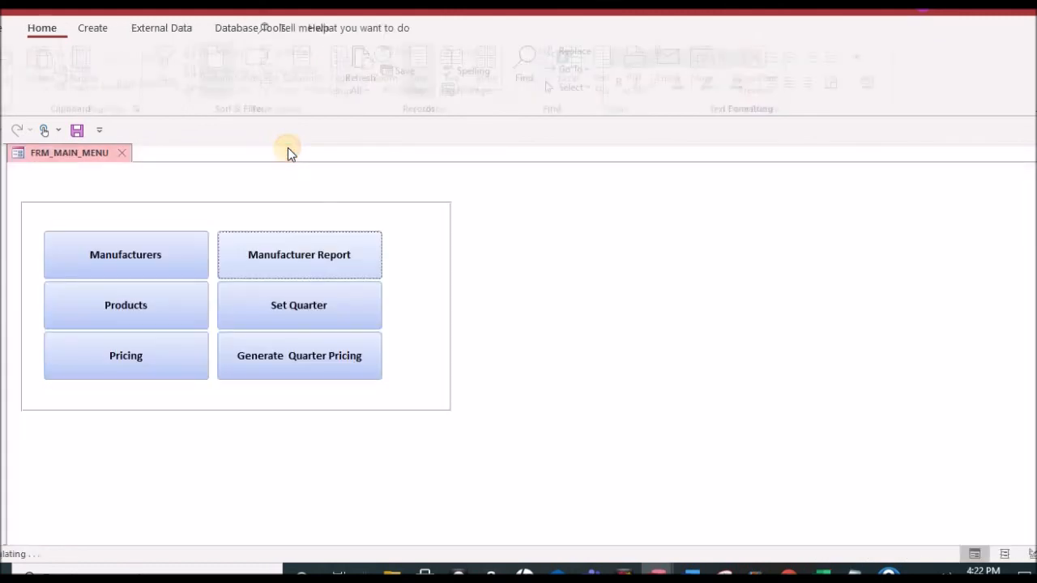
Step: Set the reporting quarter back to Quarter 1 and submit it
{"action": "left_click", "coordinate": [301, 315]}
{"action": "left_click", "coordinate": [209, 212]}
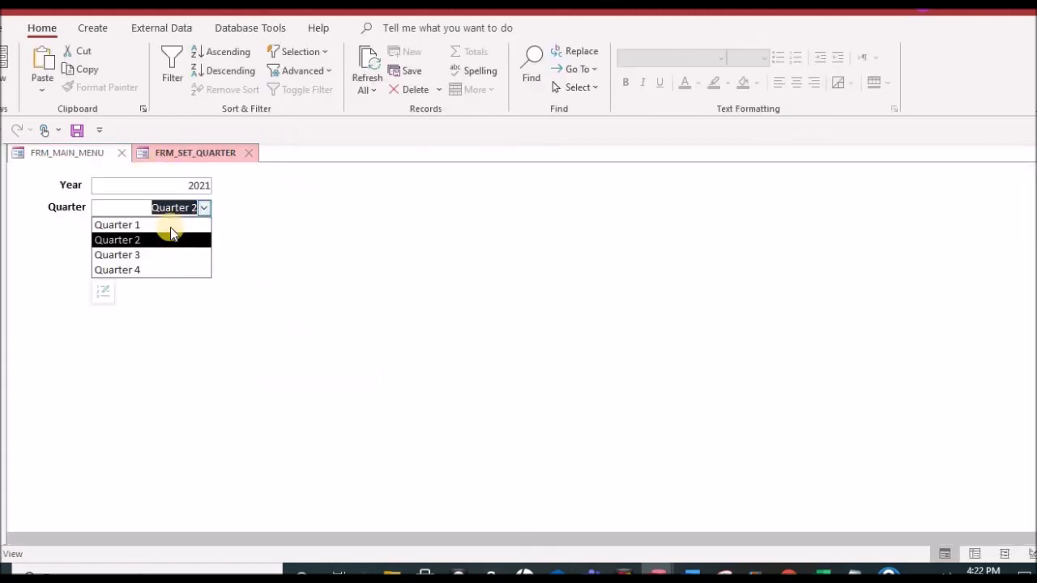
{"action": "left_click", "coordinate": [170, 224]}
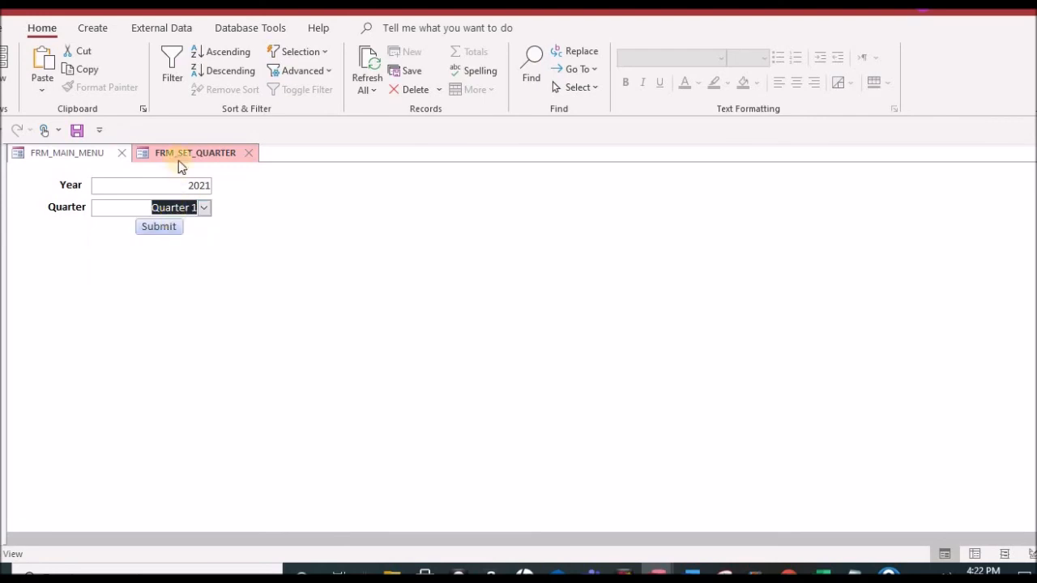
{"action": "left_click", "coordinate": [169, 228]}
Step: Open the manufacturer report and examine the Quarter 1 pricing dates and prices listed for Company A
{"action": "left_click", "coordinate": [303, 251]}
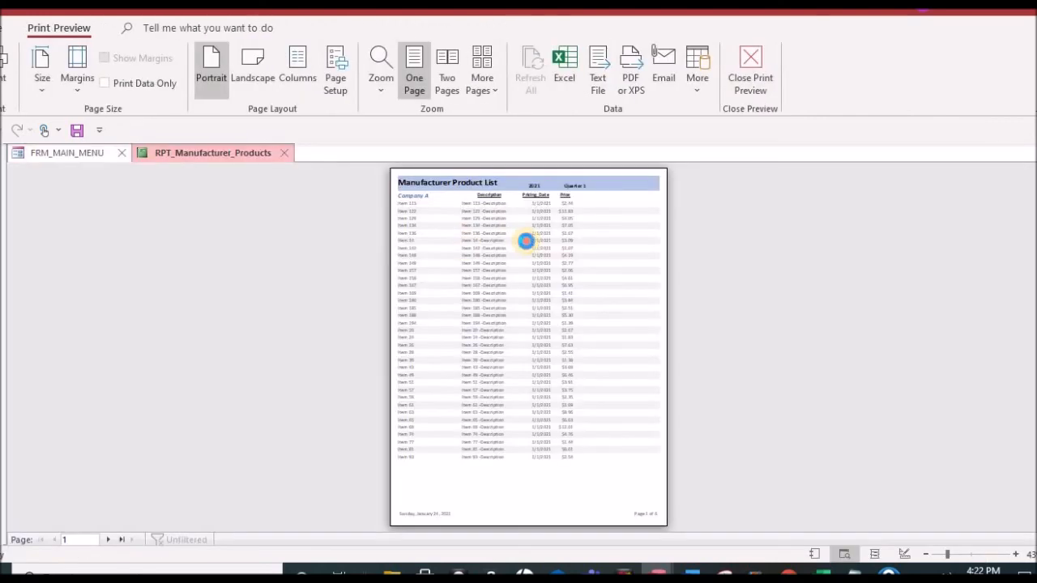
{"action": "left_click", "coordinate": [526, 241]}
{"action": "scroll", "coordinate": [583, 375], "scroll_direction": "up", "scroll_amount": 4}
{"action": "scroll", "coordinate": [684, 403], "scroll_direction": "down", "scroll_amount": 1}
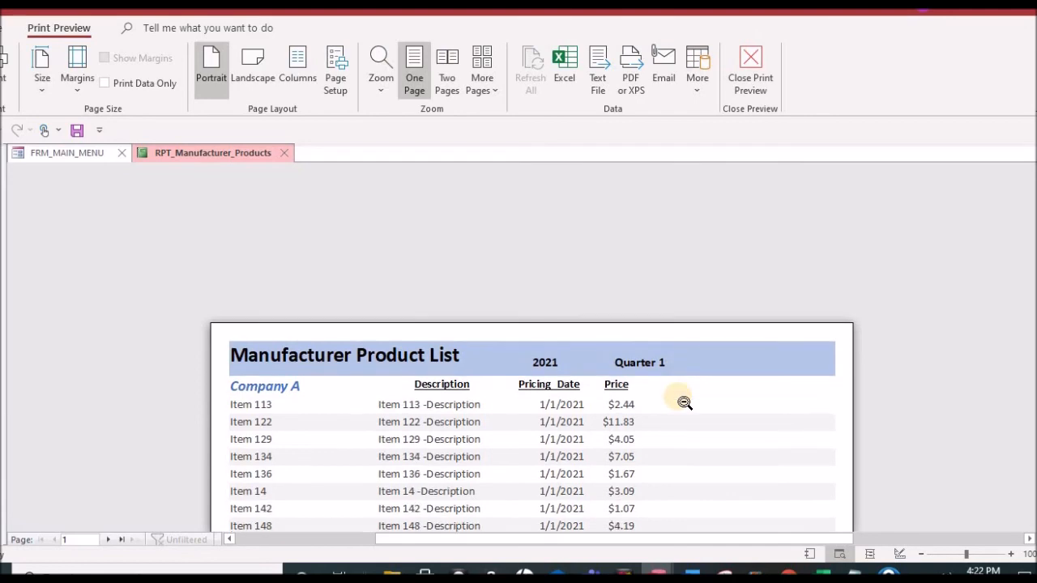
{"action": "scroll", "coordinate": [684, 403], "scroll_direction": "down", "scroll_amount": 3}
{"action": "scroll", "coordinate": [685, 403], "scroll_direction": "down", "scroll_amount": 3}
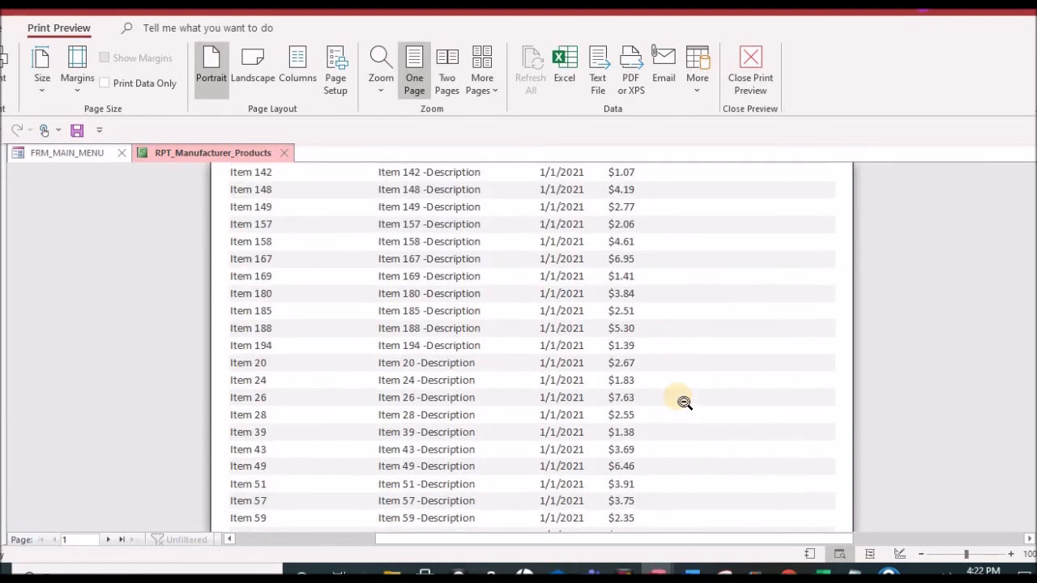
{"action": "scroll", "coordinate": [684, 403], "scroll_direction": "up", "scroll_amount": 5}
{"action": "scroll", "coordinate": [684, 402], "scroll_direction": "down", "scroll_amount": 1}
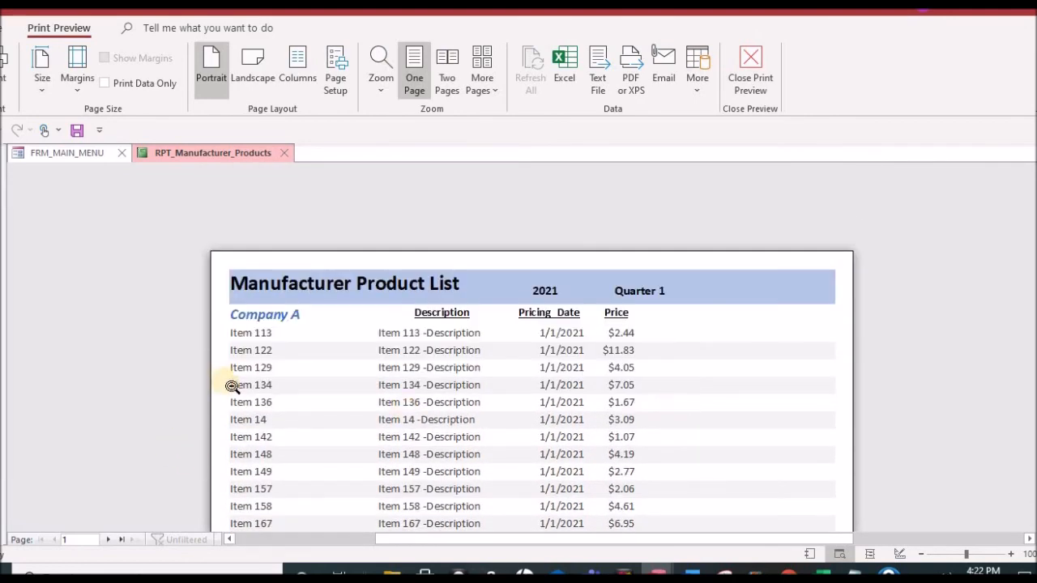